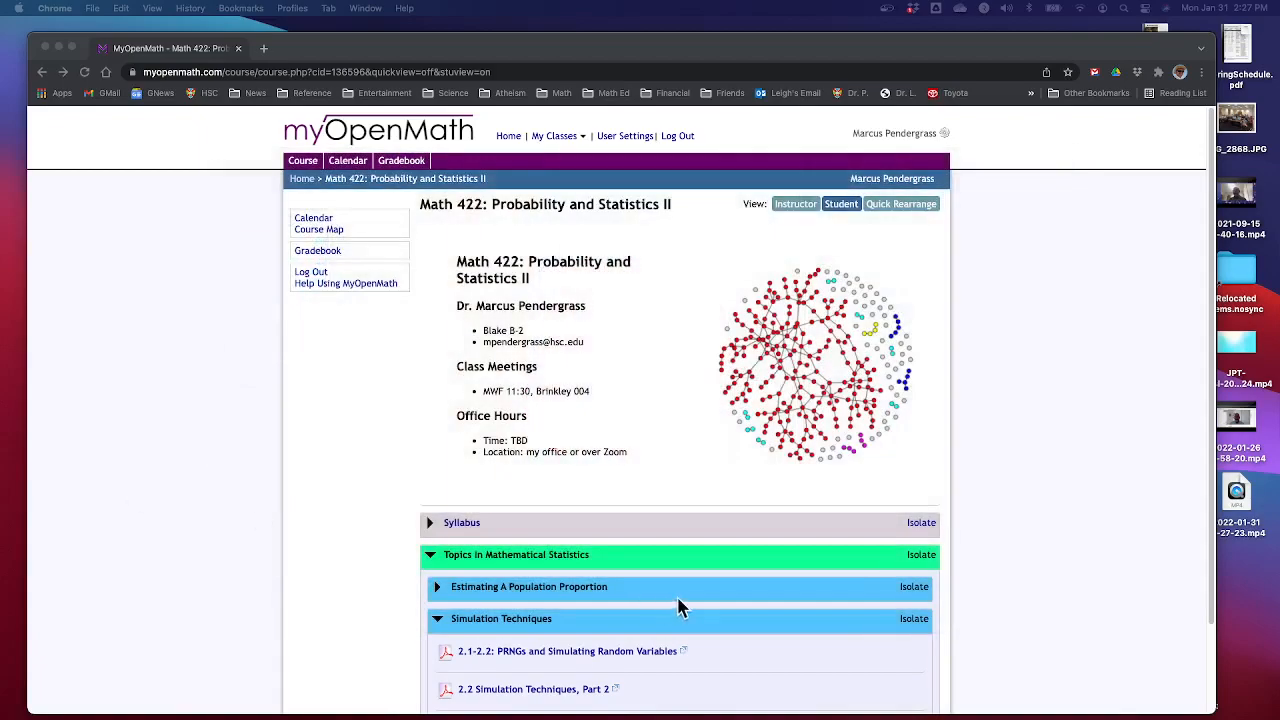
# Page through the lecture slides describing the Desmos uniform PRNG example and return to the browser
pyautogui.hotkey('ctrl', 'Right')
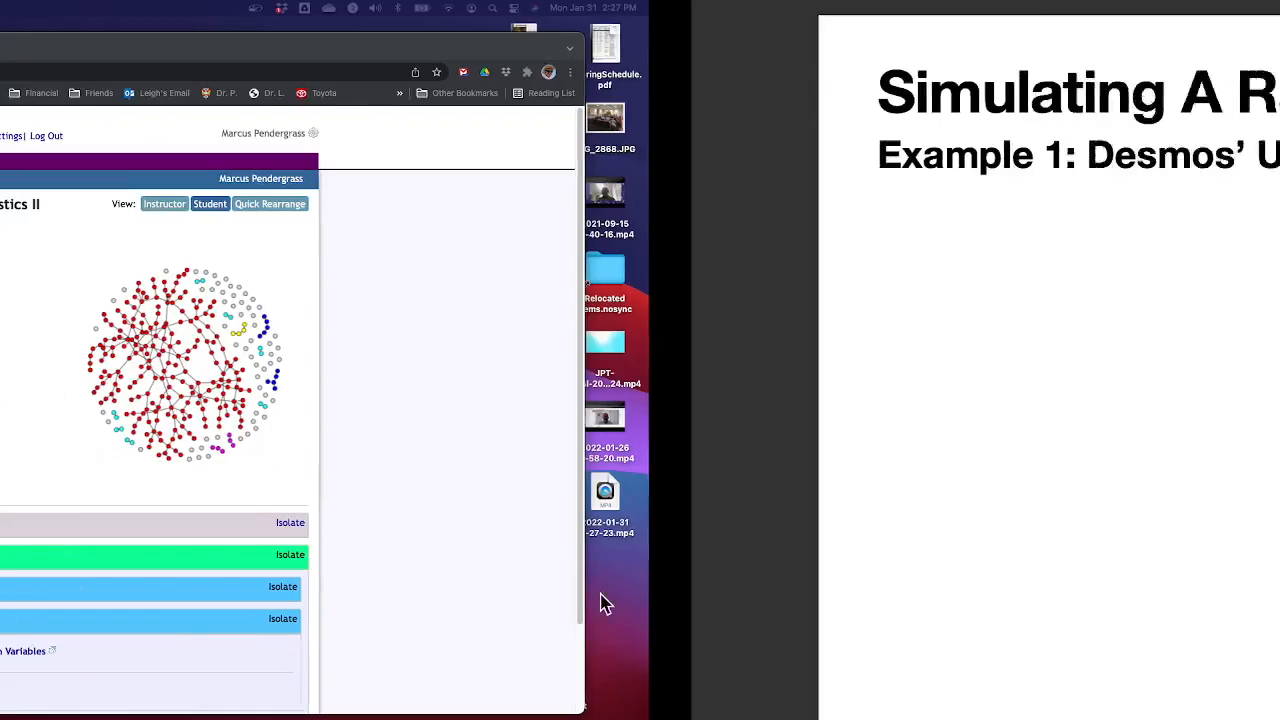
pyautogui.press('Right')
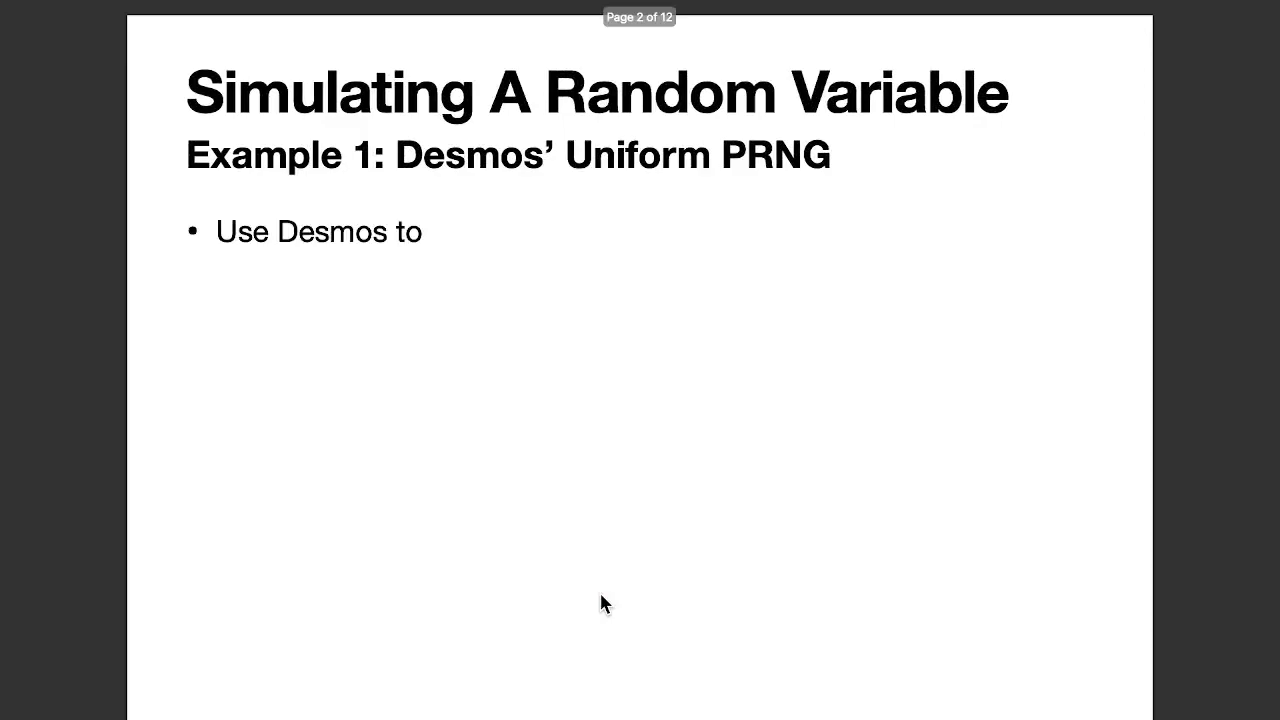
pyautogui.press('Right')
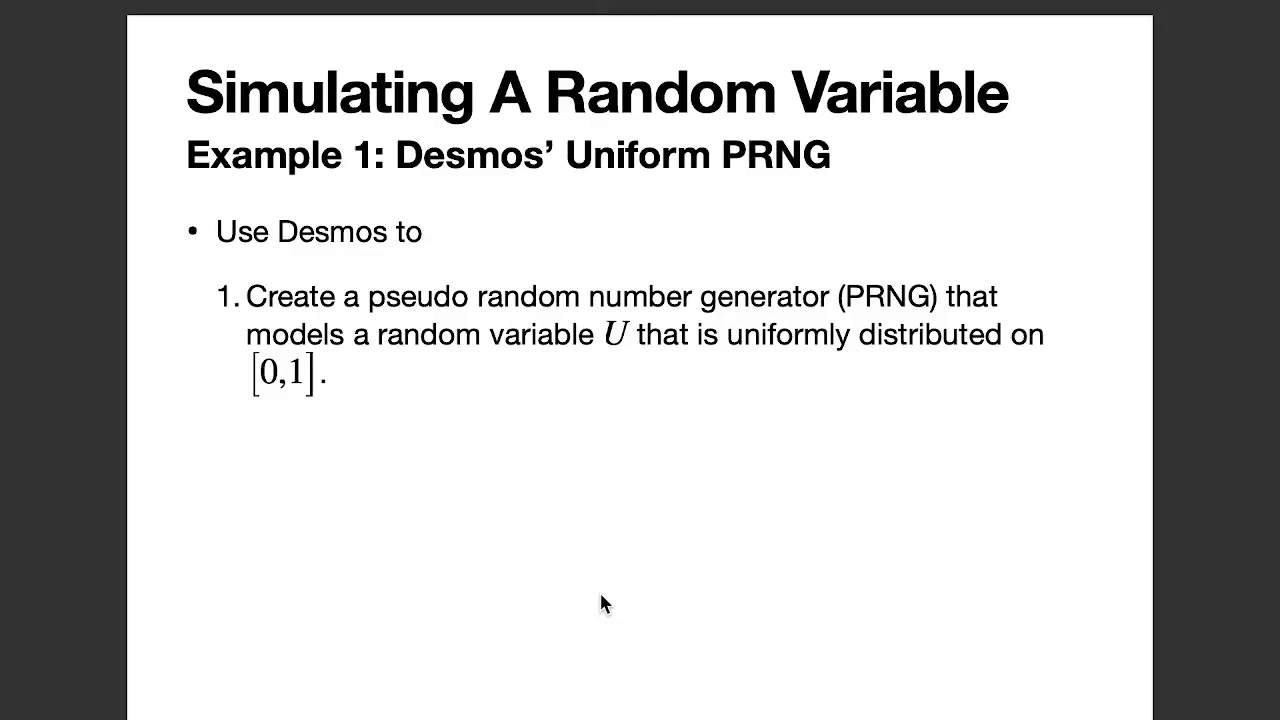
pyautogui.press('Right')
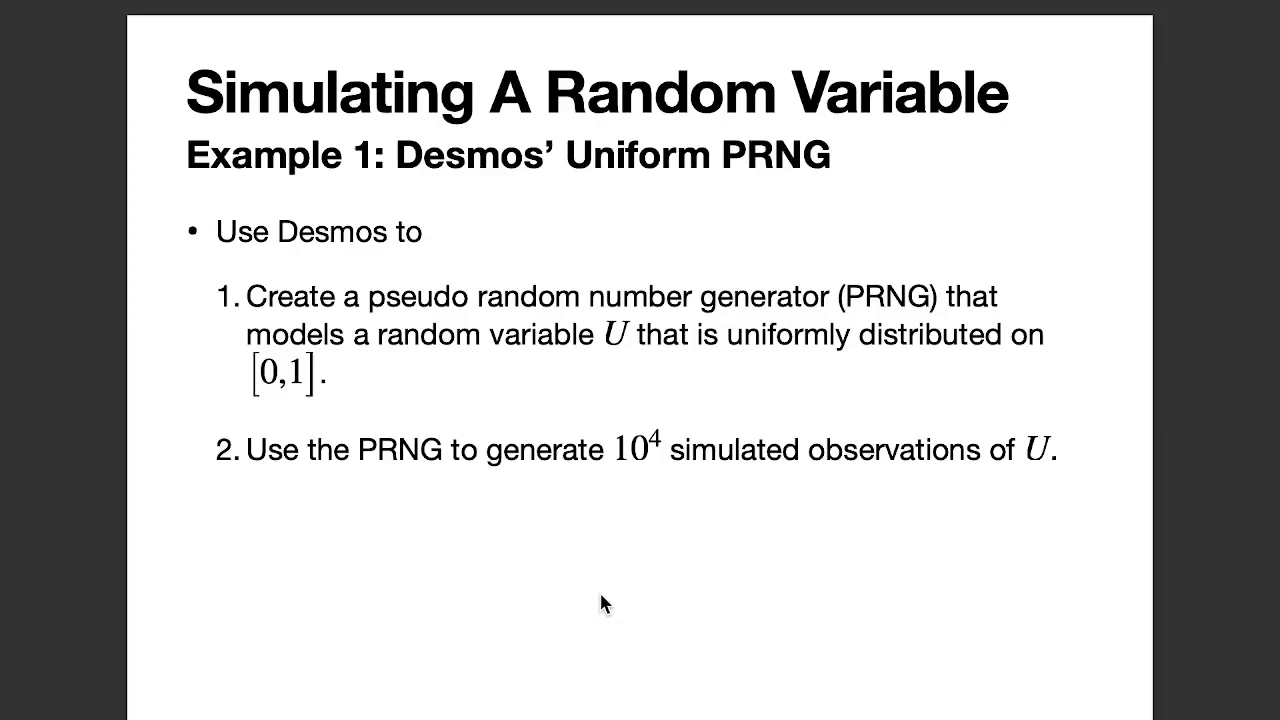
pyautogui.press('Right')
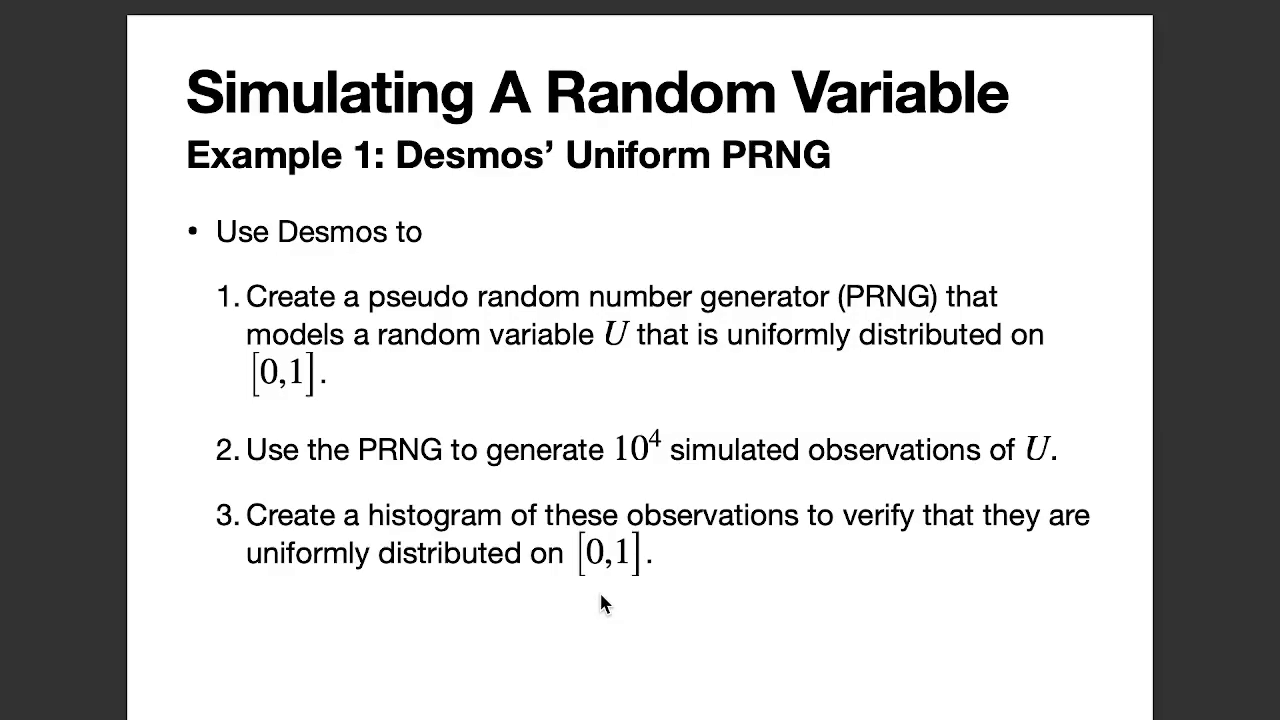
pyautogui.hotkey('ctrl', 'Left')
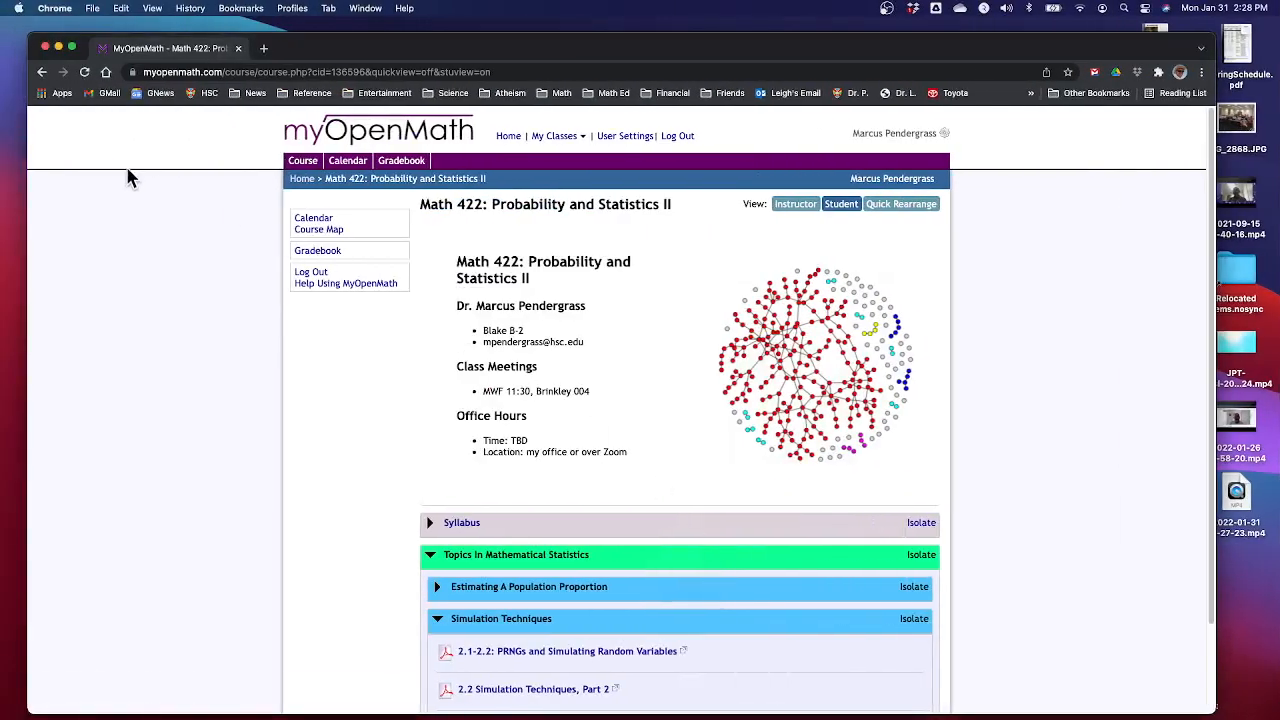
# Open the Desmos graphing calculator in a new browser tab
pyautogui.click(263, 48)
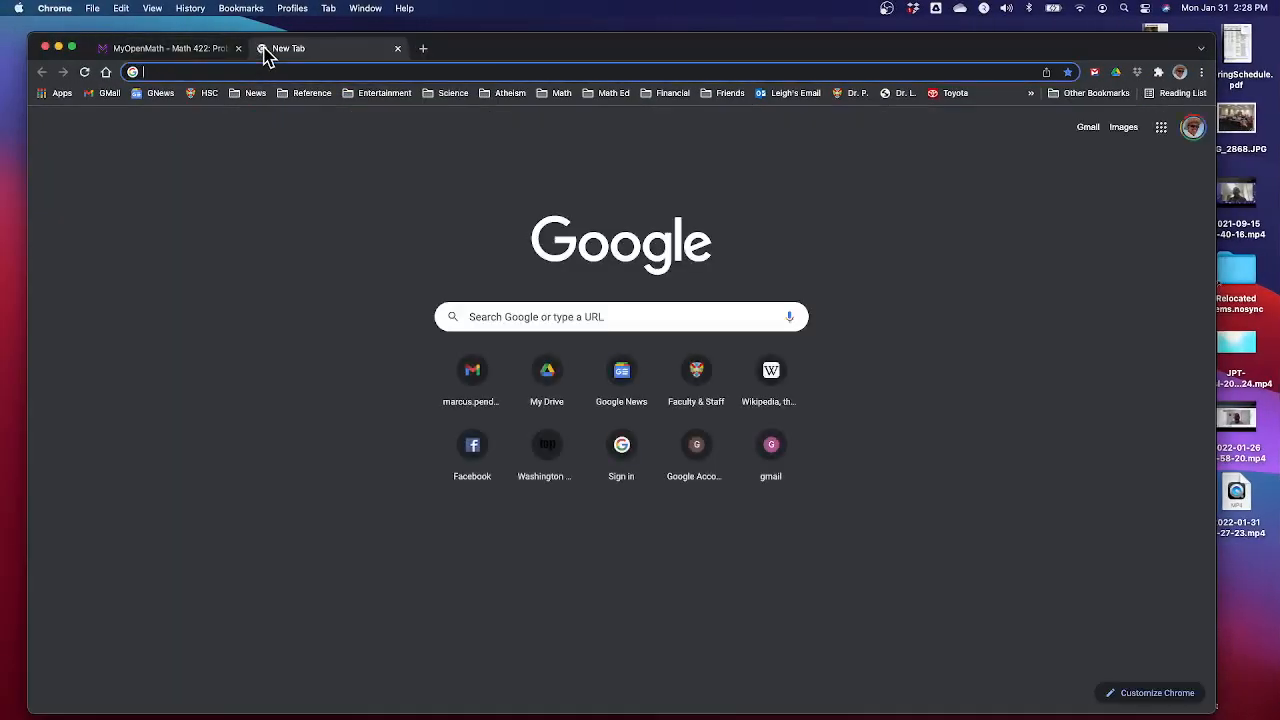
pyautogui.write('desmos')
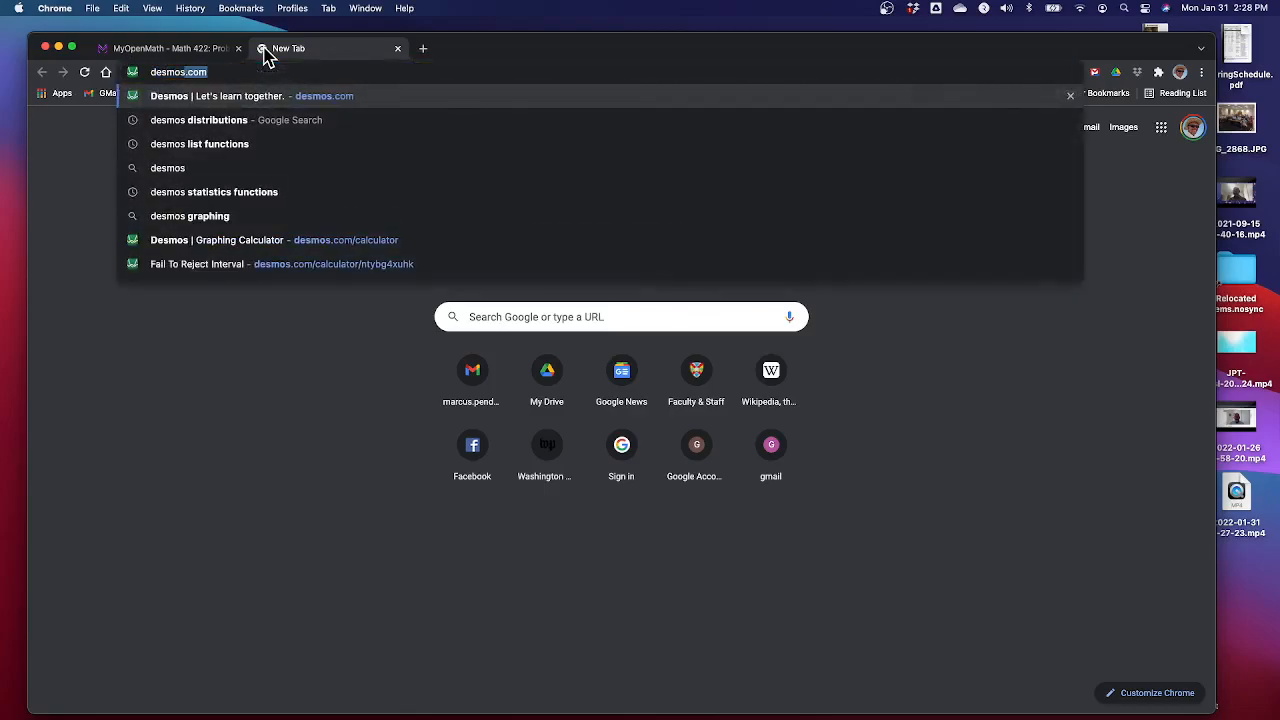
pyautogui.press('Return')
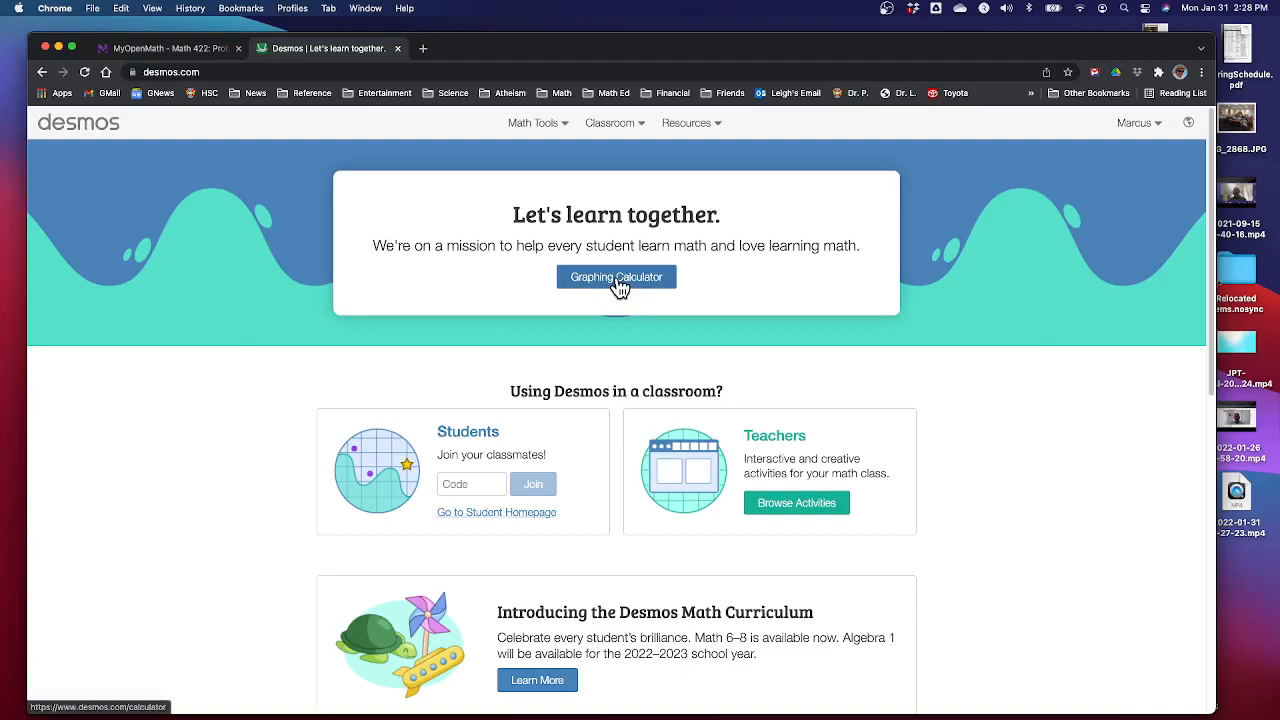
pyautogui.click(618, 286)
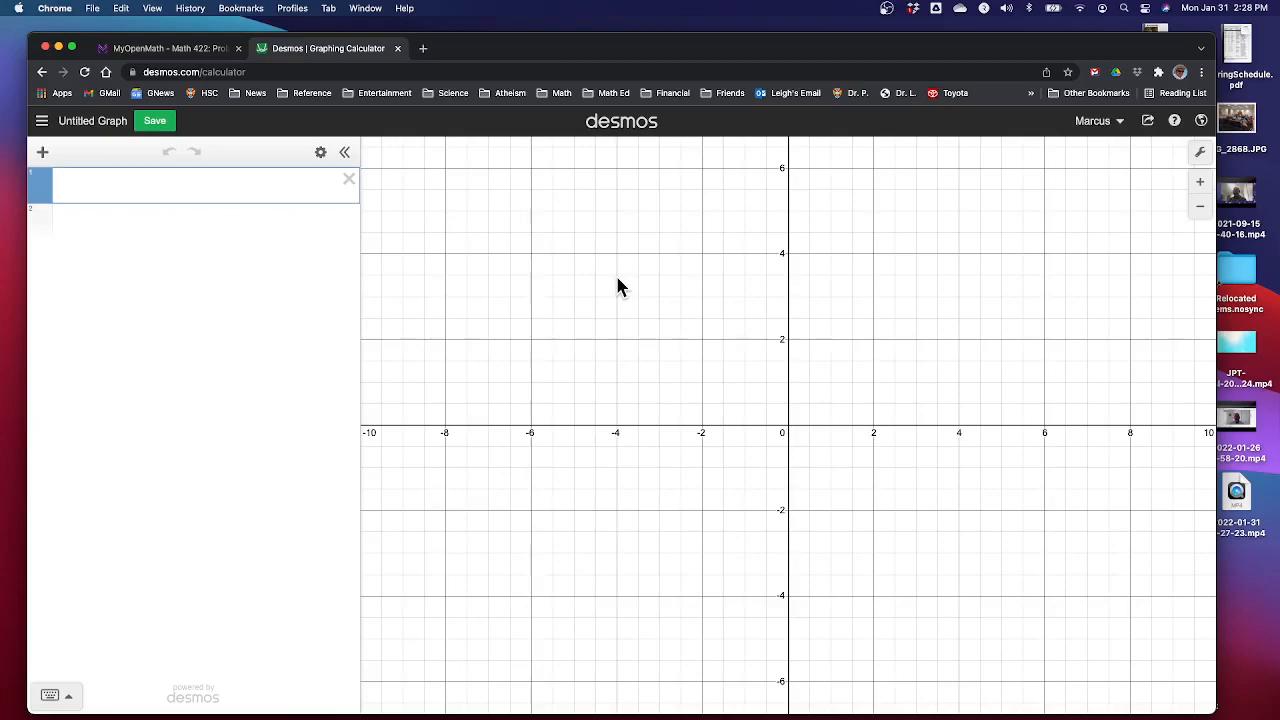
# Add a note reading "Create a uniform generator on [0,1]"
pyautogui.click(43, 155)
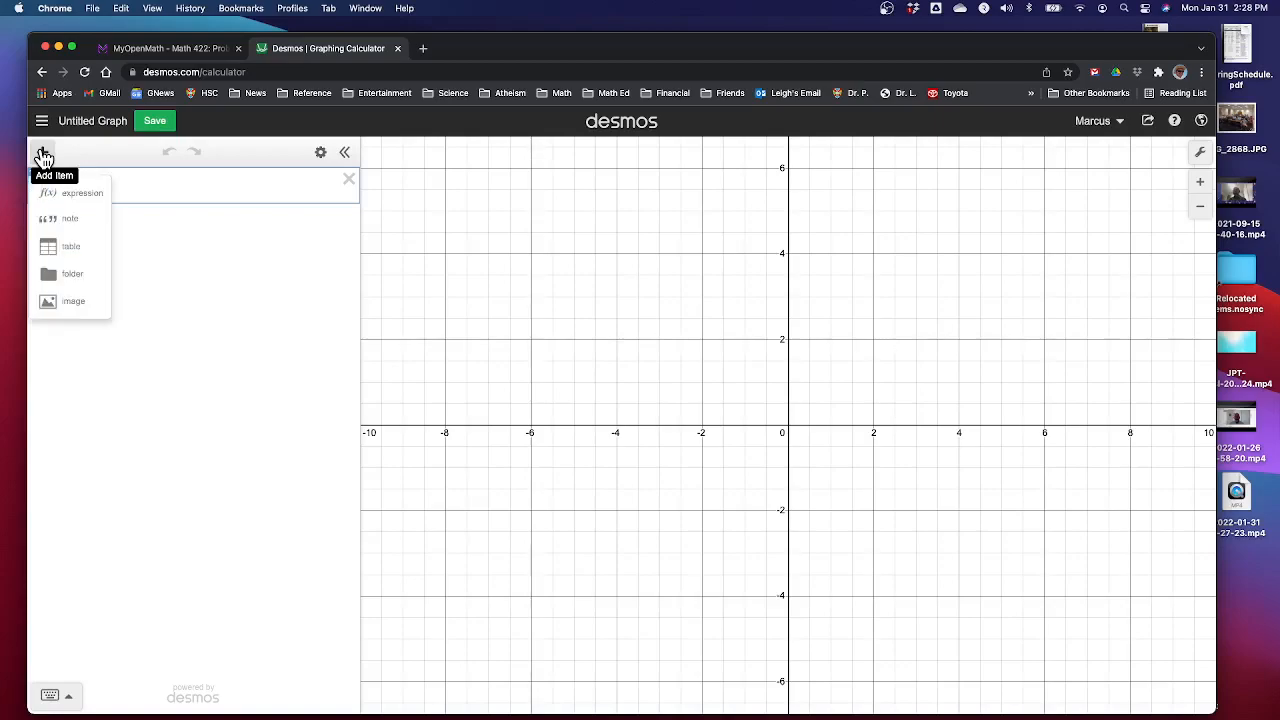
pyautogui.click(54, 224)
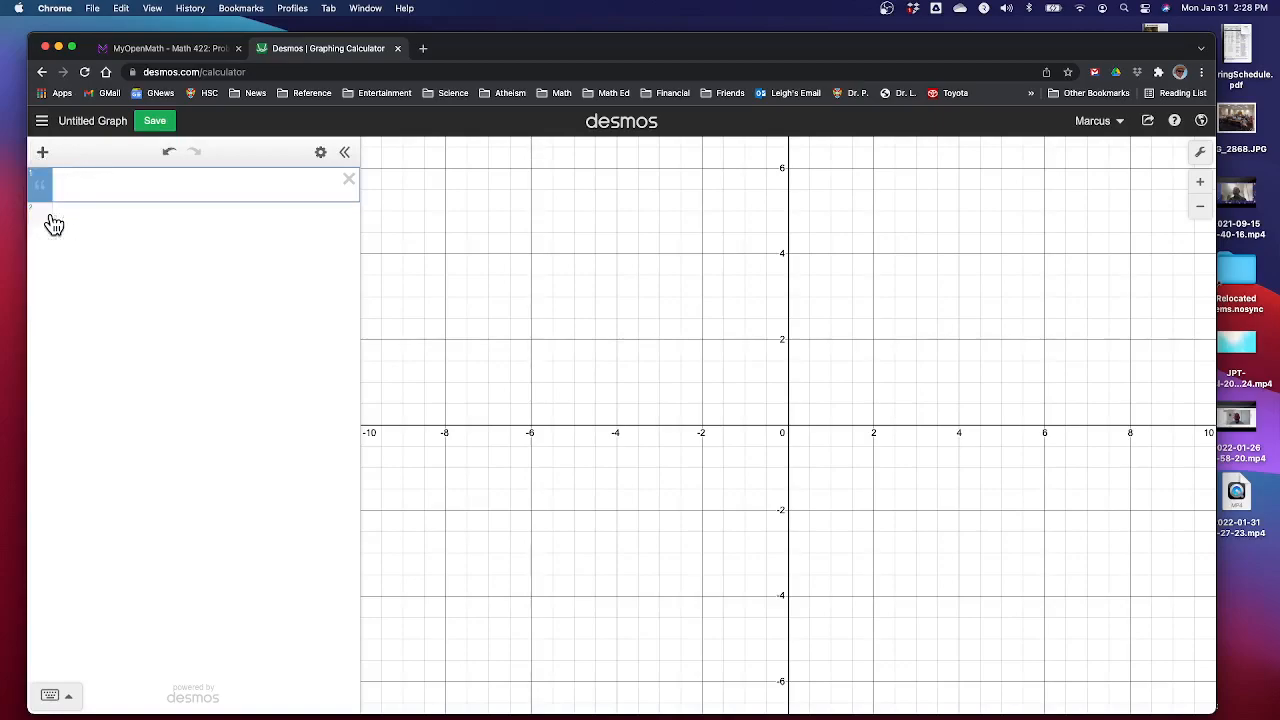
pyautogui.write('Create a uniform generato')
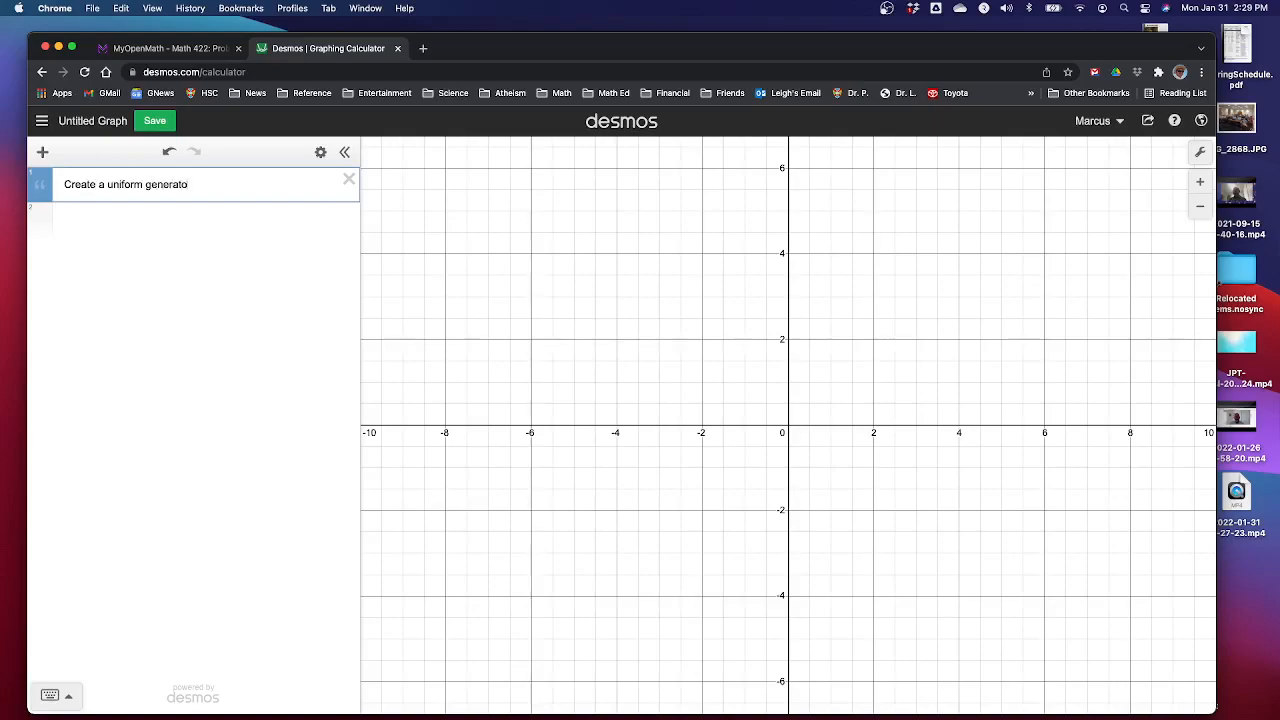
pyautogui.write('r on [0,1]')
pyautogui.press('Return')
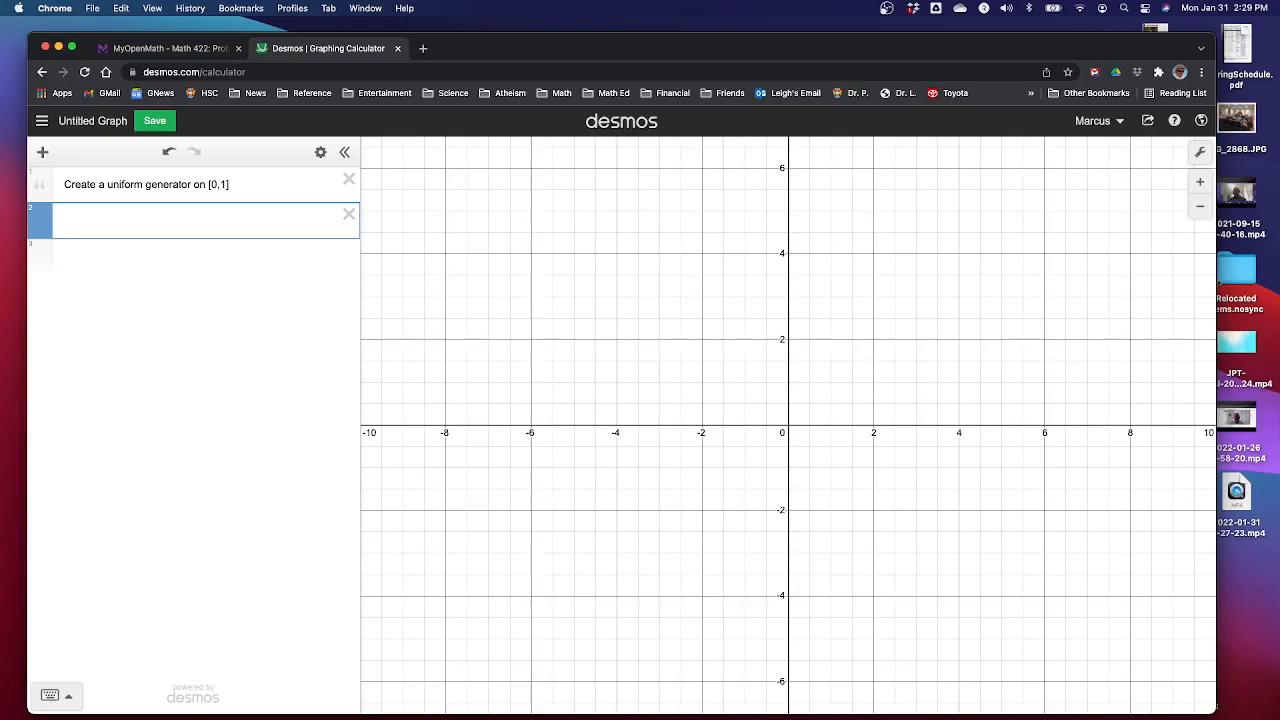
# Define D = uniformdist(0,1) on a new line and hide its graph
pyautogui.write('D = uniformdist')
pyautogui.write('(0')
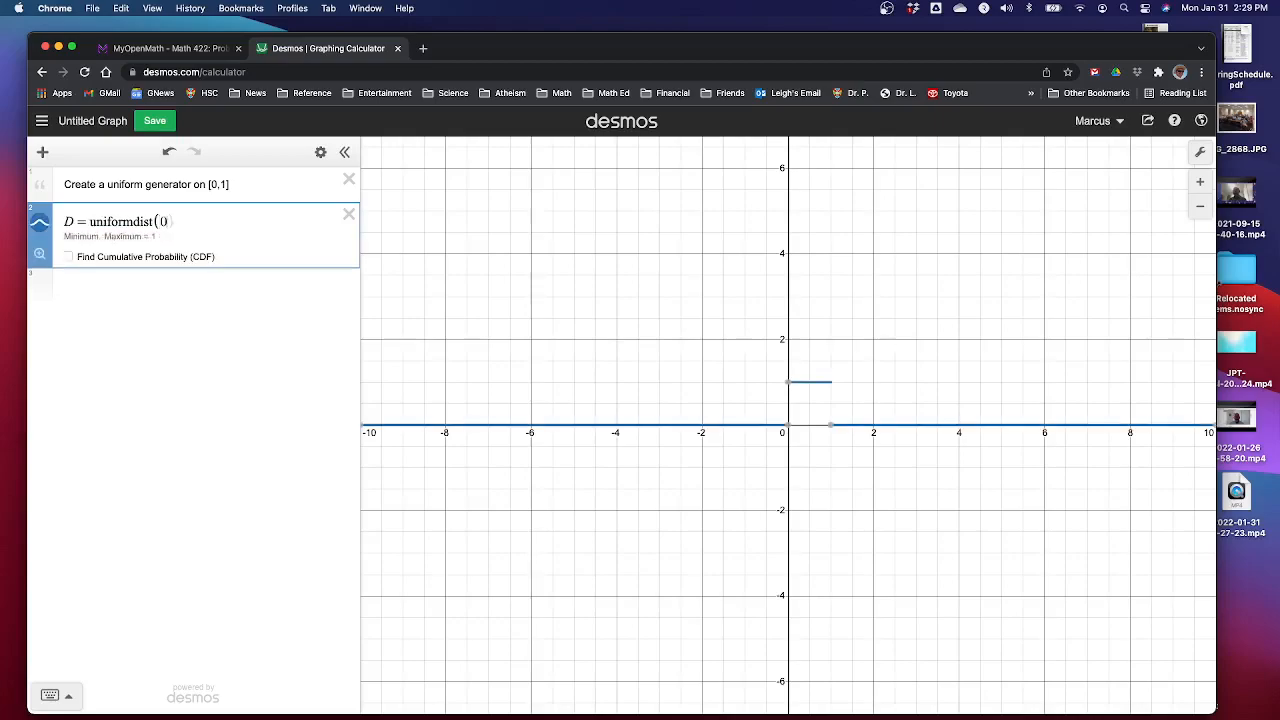
pyautogui.write(',1')
pyautogui.click(41, 225)
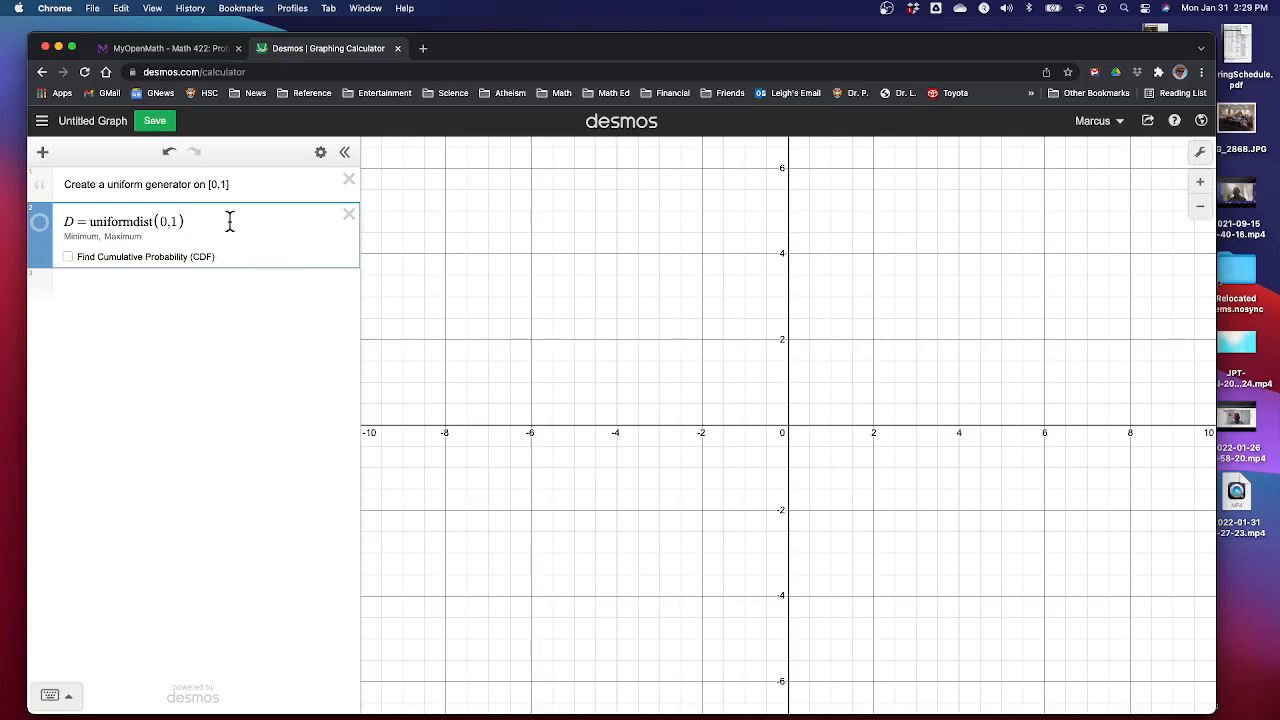
pyautogui.press('Return')
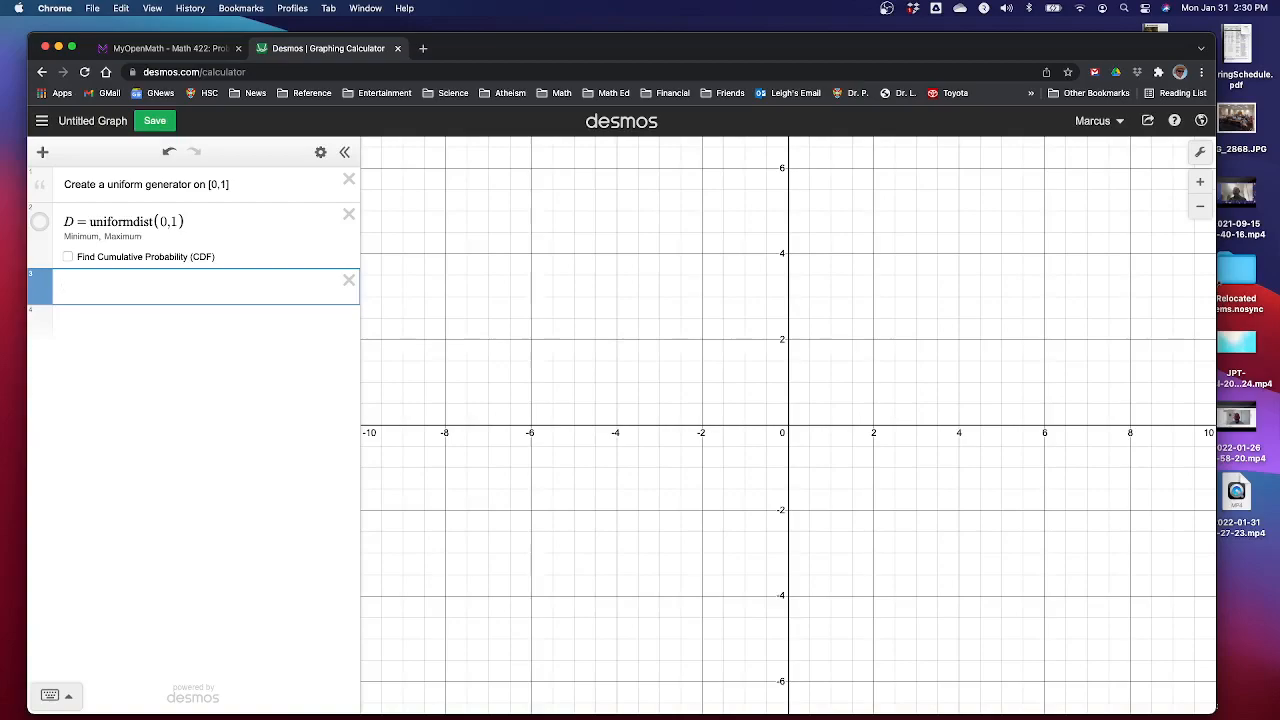
# Define Y = D.random(10000) to generate 10000 simulated observations
pyautogui.write('Y = D.random')
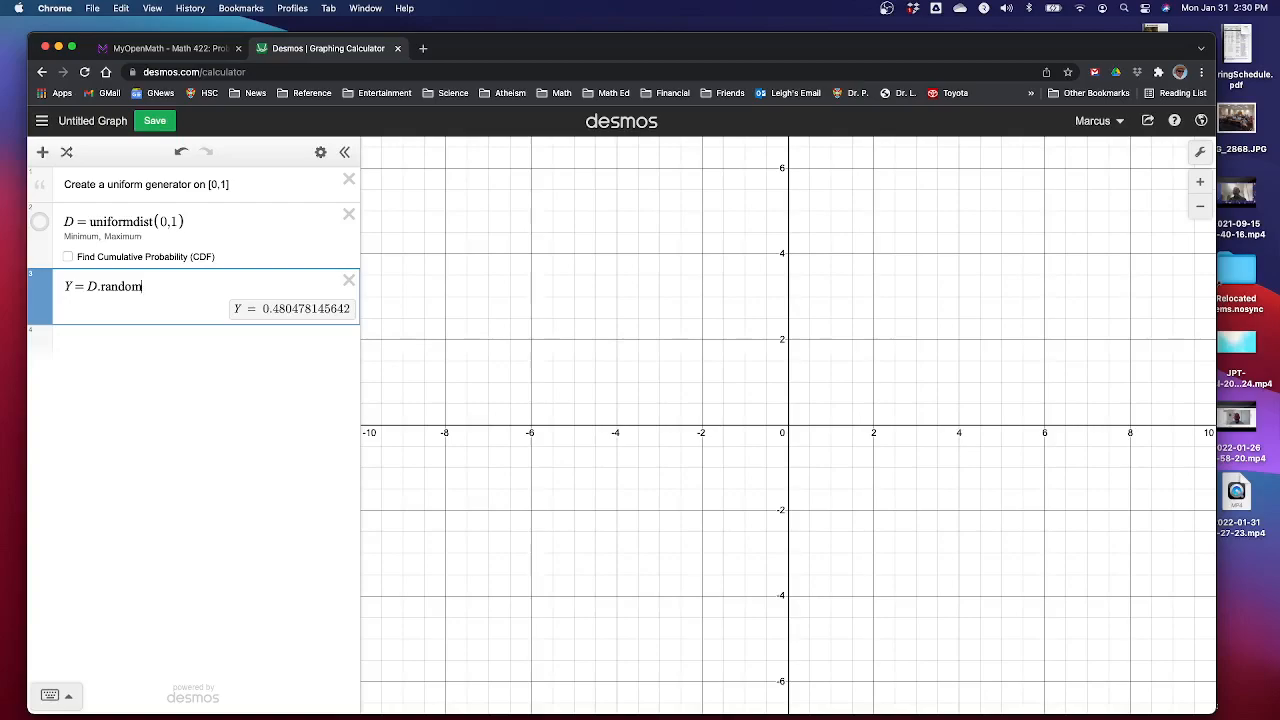
pyautogui.write('(')
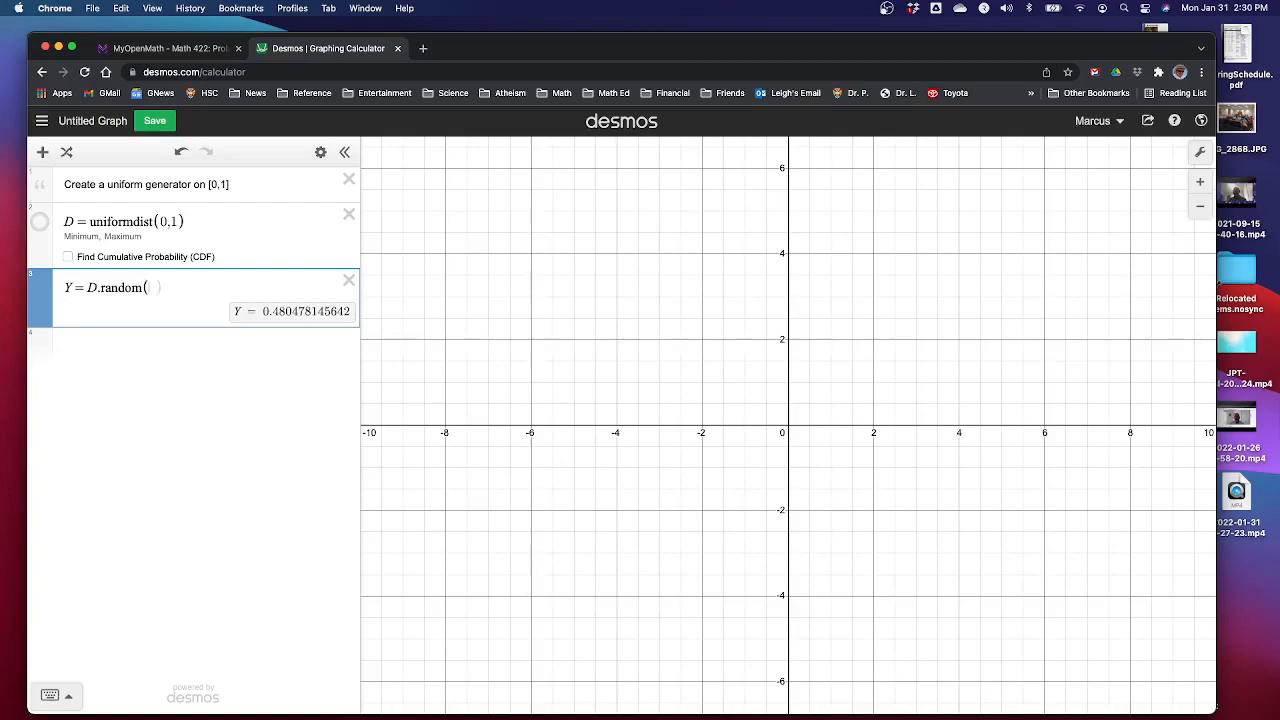
pyautogui.write('10000')
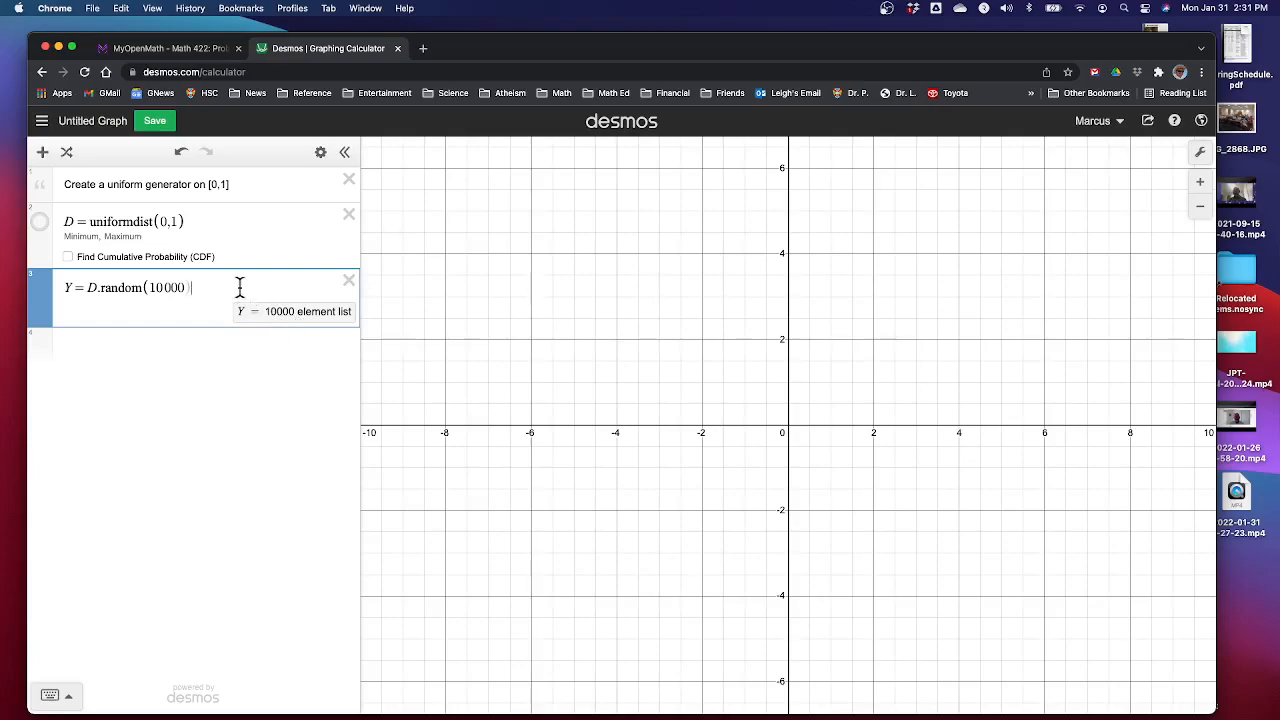
pyautogui.press('Return')
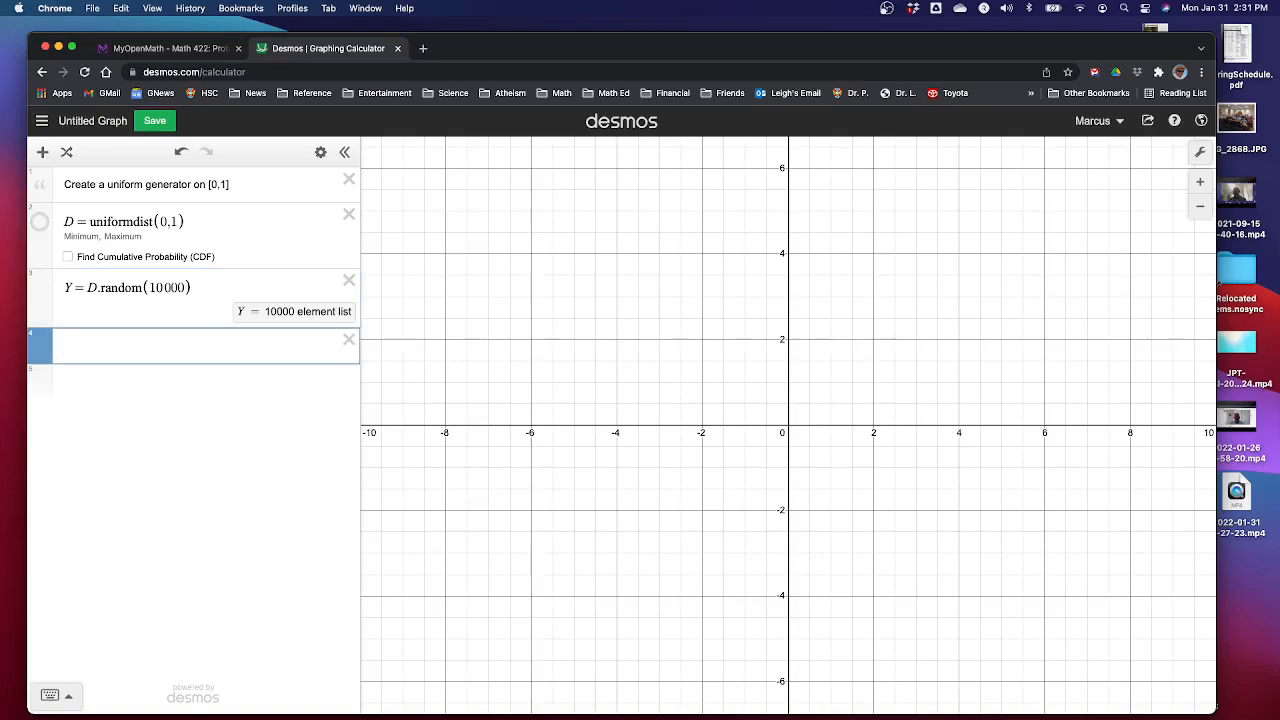
# Inspect individual elements of Y by indexing Y[1], Y[2] and Y[9999+1], then clear the line
pyautogui.write('Y')
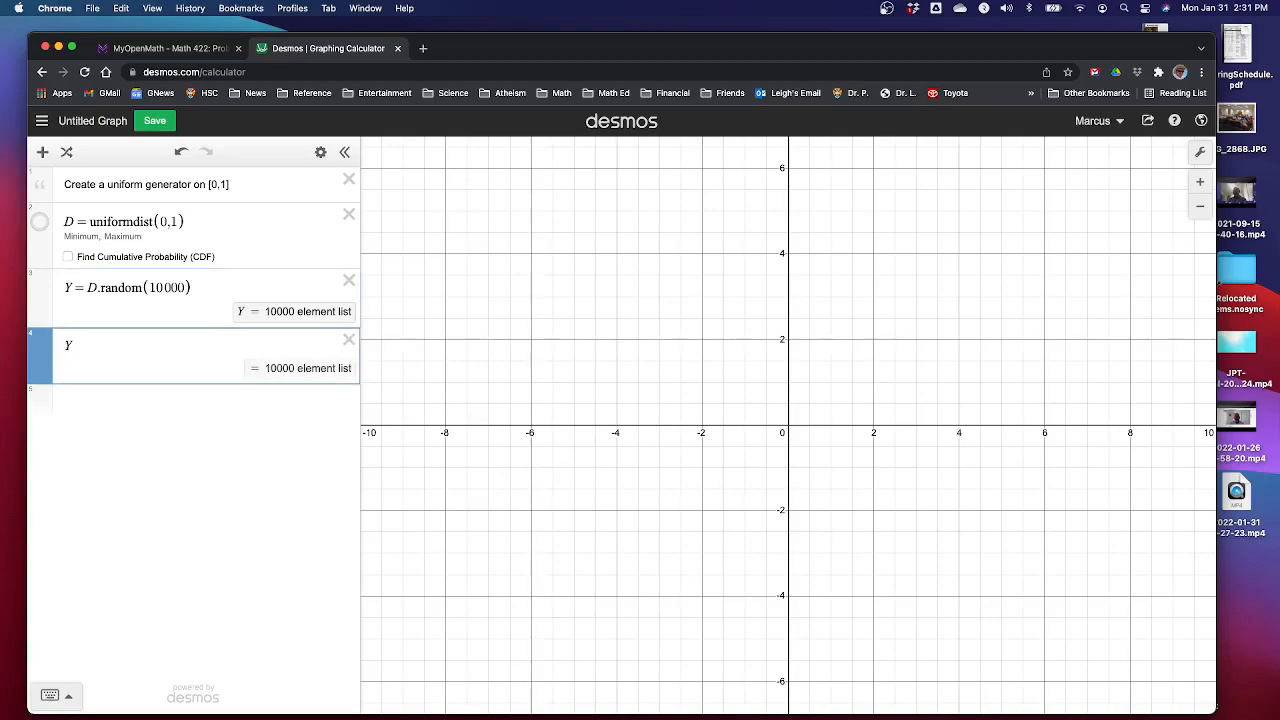
pyautogui.write('[1')
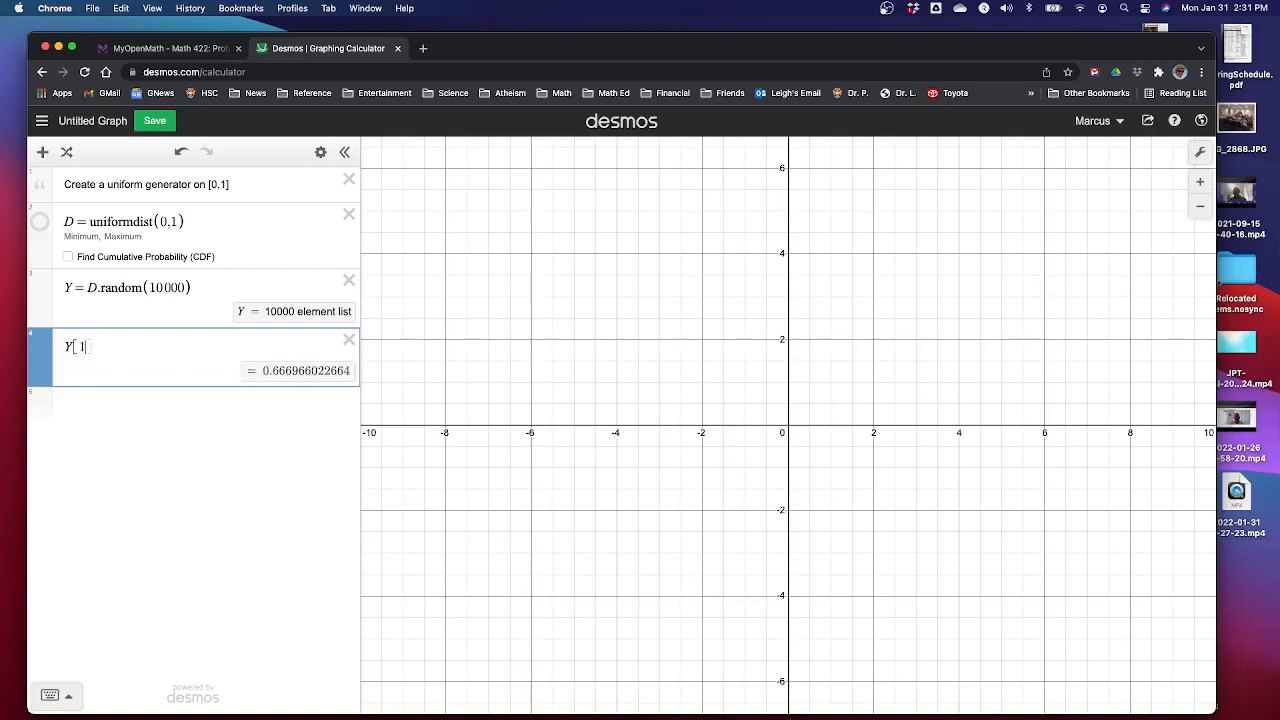
pyautogui.press('BackSpace')
pyautogui.write('2')
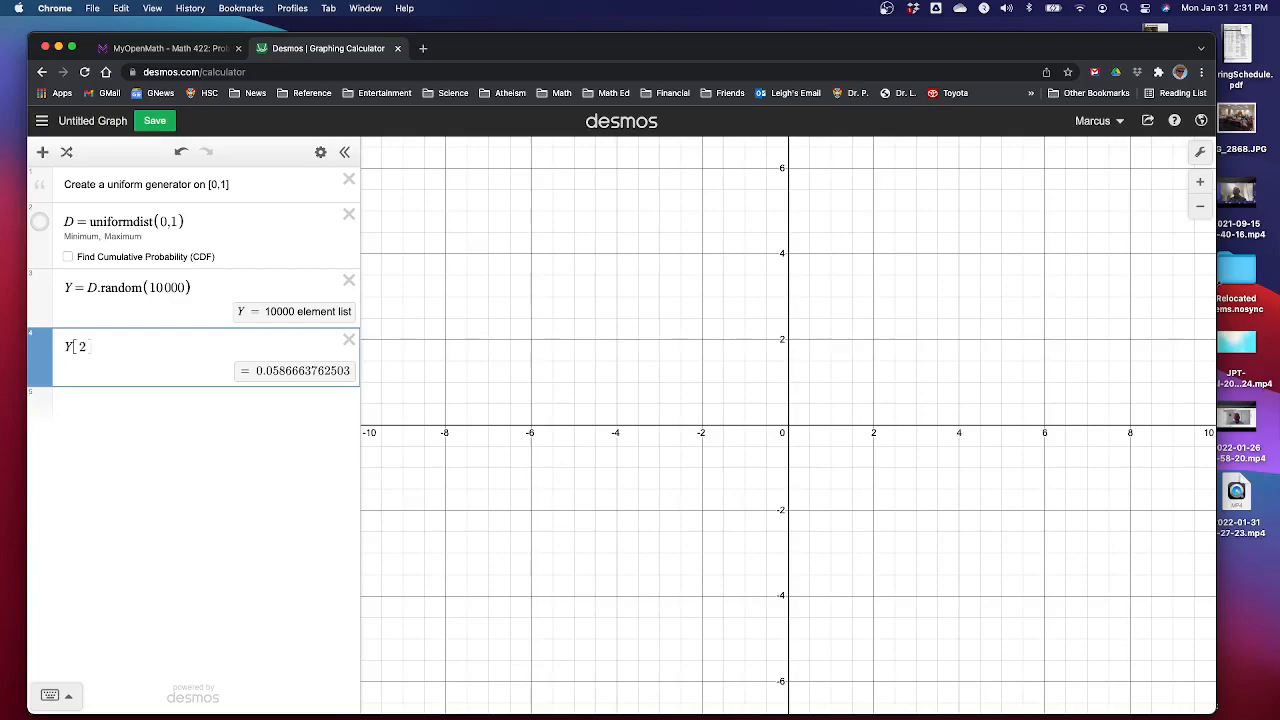
pyautogui.press('BackSpace')
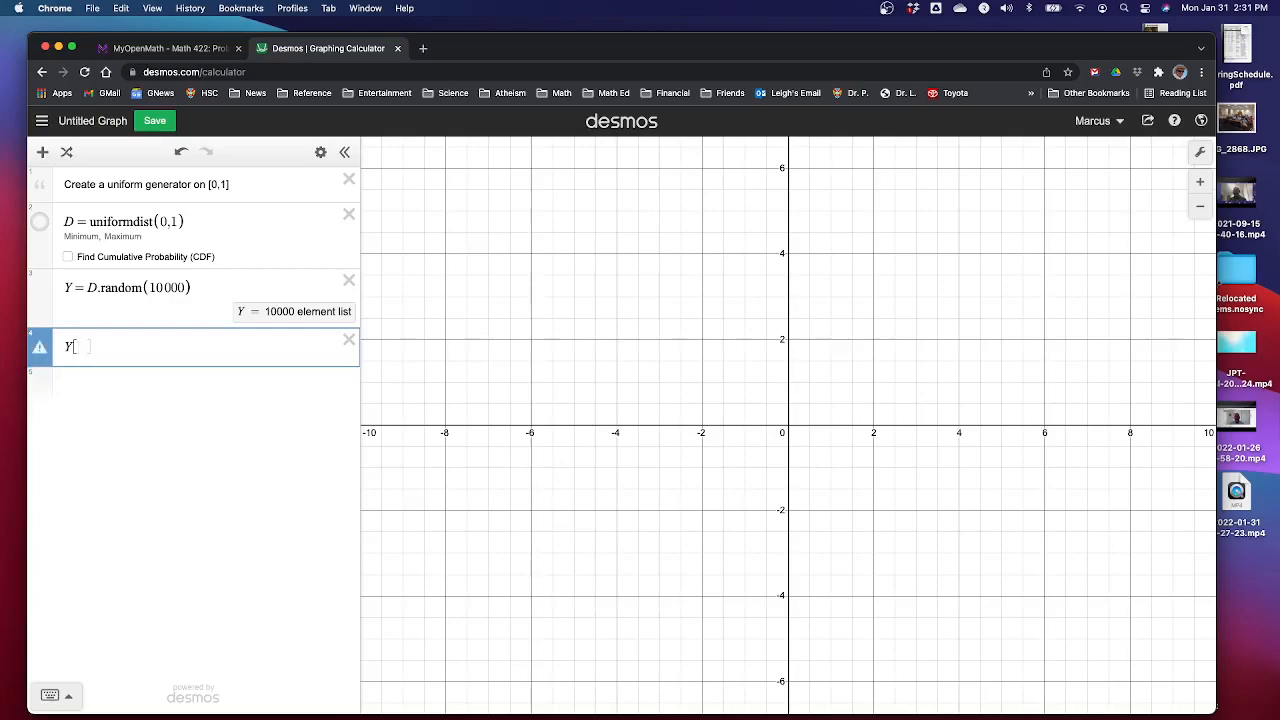
pyautogui.write('9999')
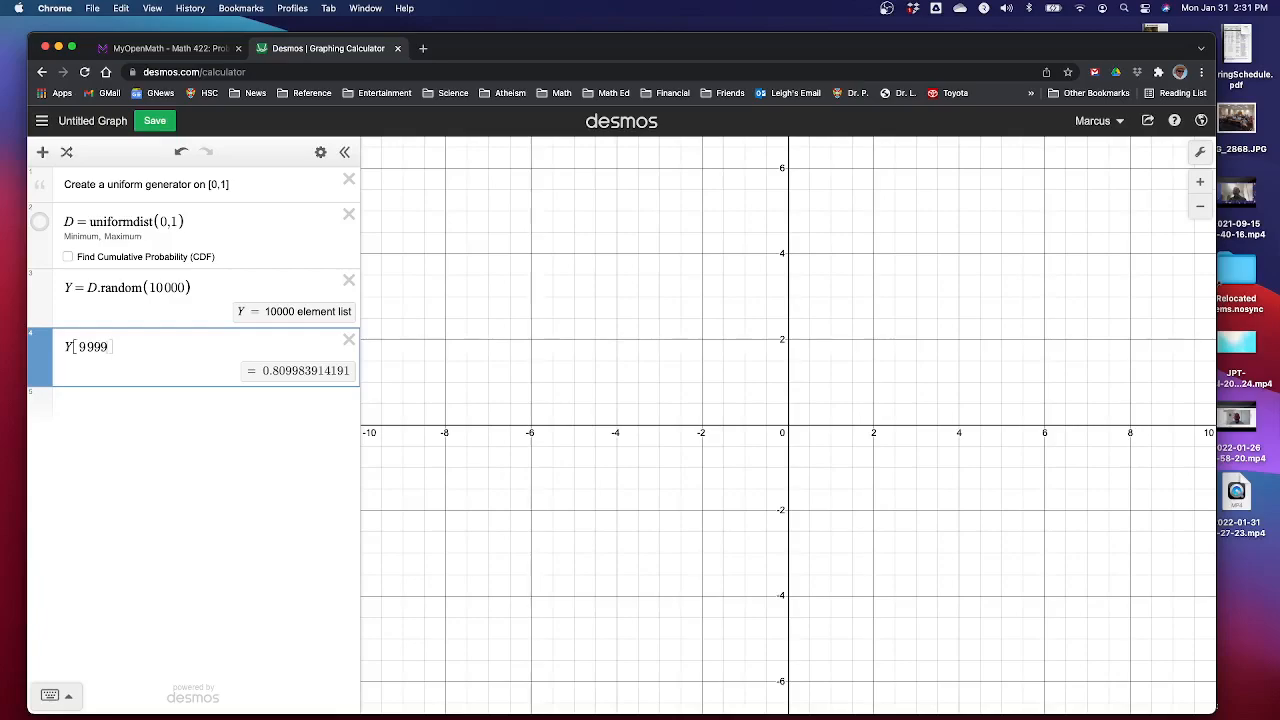
pyautogui.write('+1')
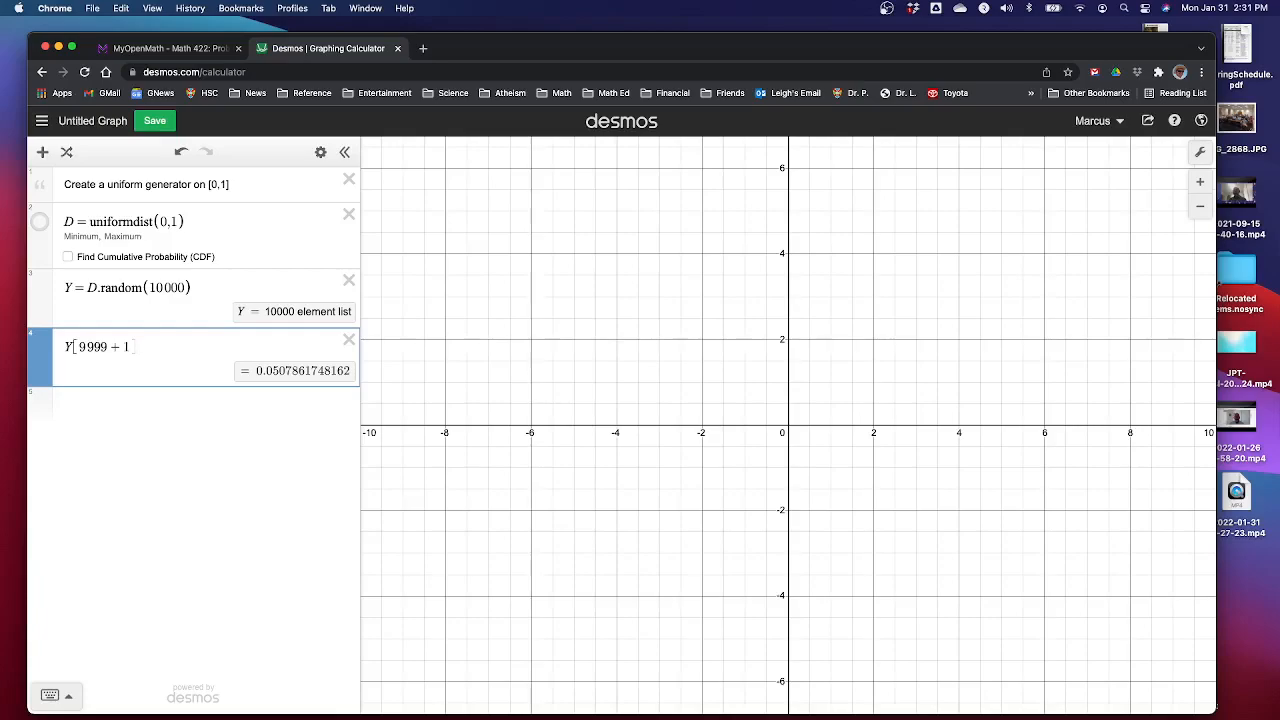
pyautogui.press('BackSpace')
pyautogui.press('BackSpace')
pyautogui.press('BackSpace')
pyautogui.press('BackSpace')
pyautogui.press('BackSpace')
pyautogui.press('BackSpace')
pyautogui.press('BackSpace')
pyautogui.press('BackSpace')
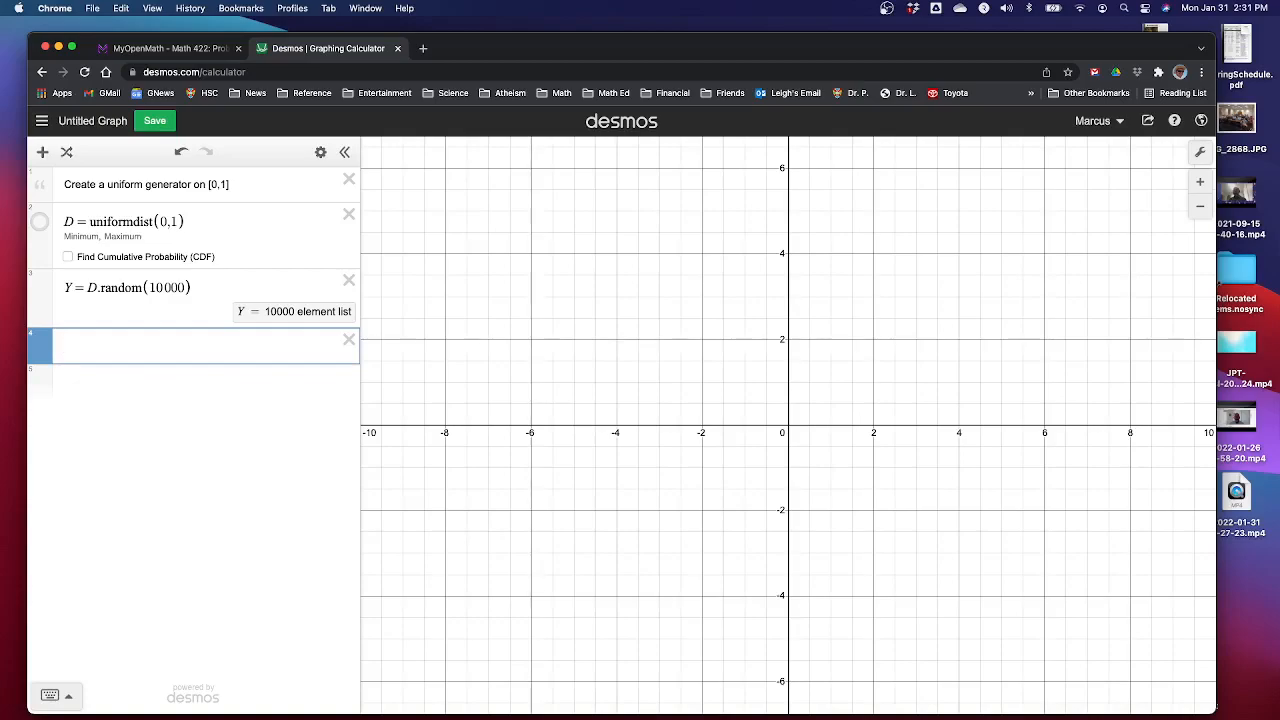
# Plot histogram(Y,0.1) and set its bar heights to Density
pyautogui.write('hist')
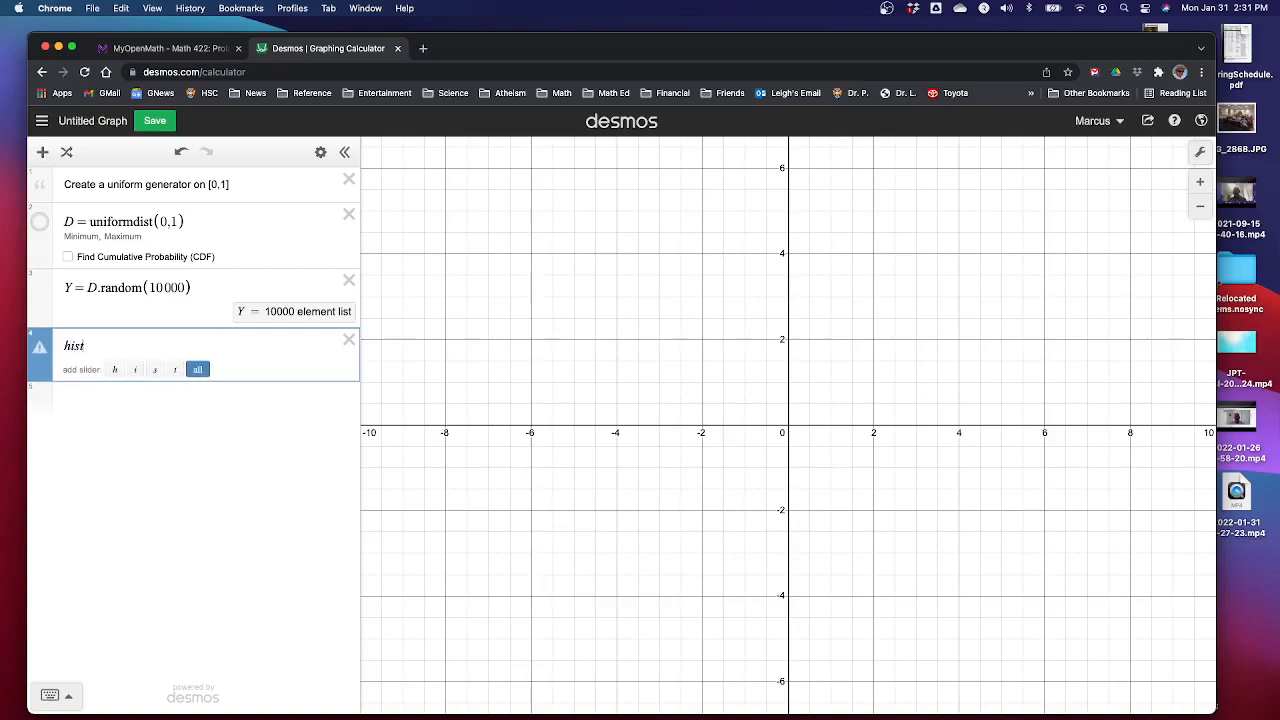
pyautogui.write('ogram')
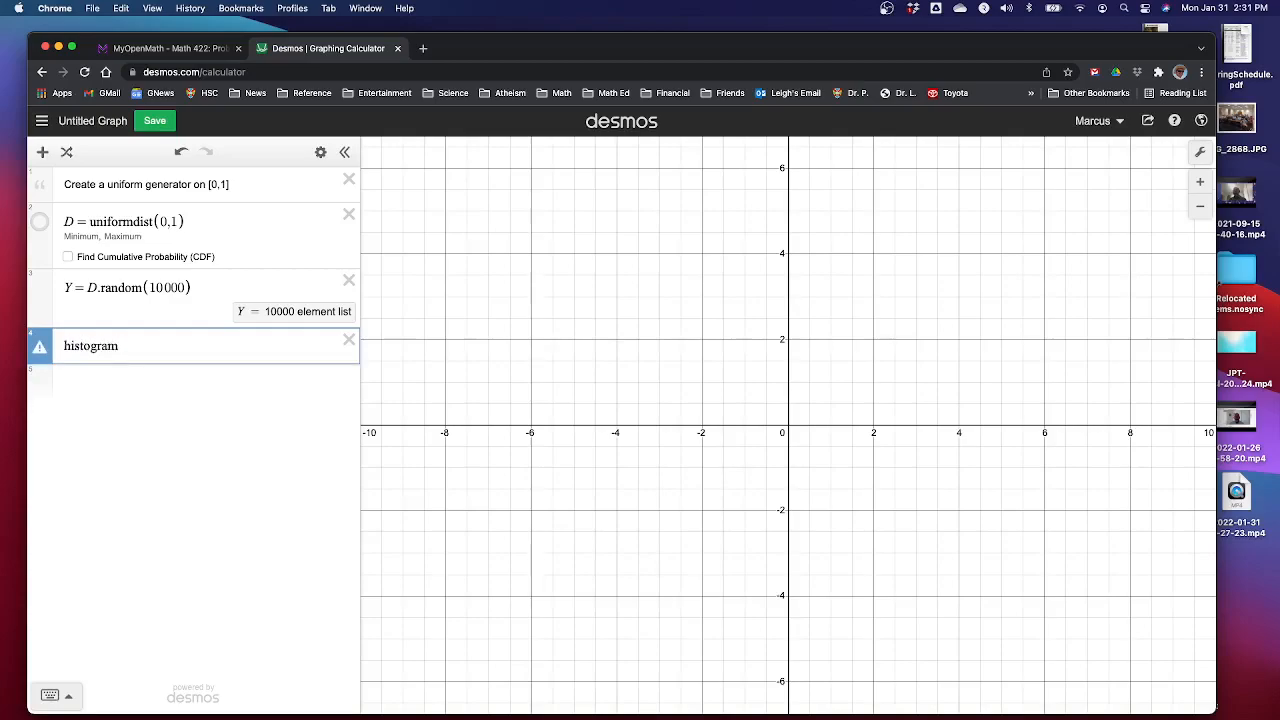
pyautogui.write('(')
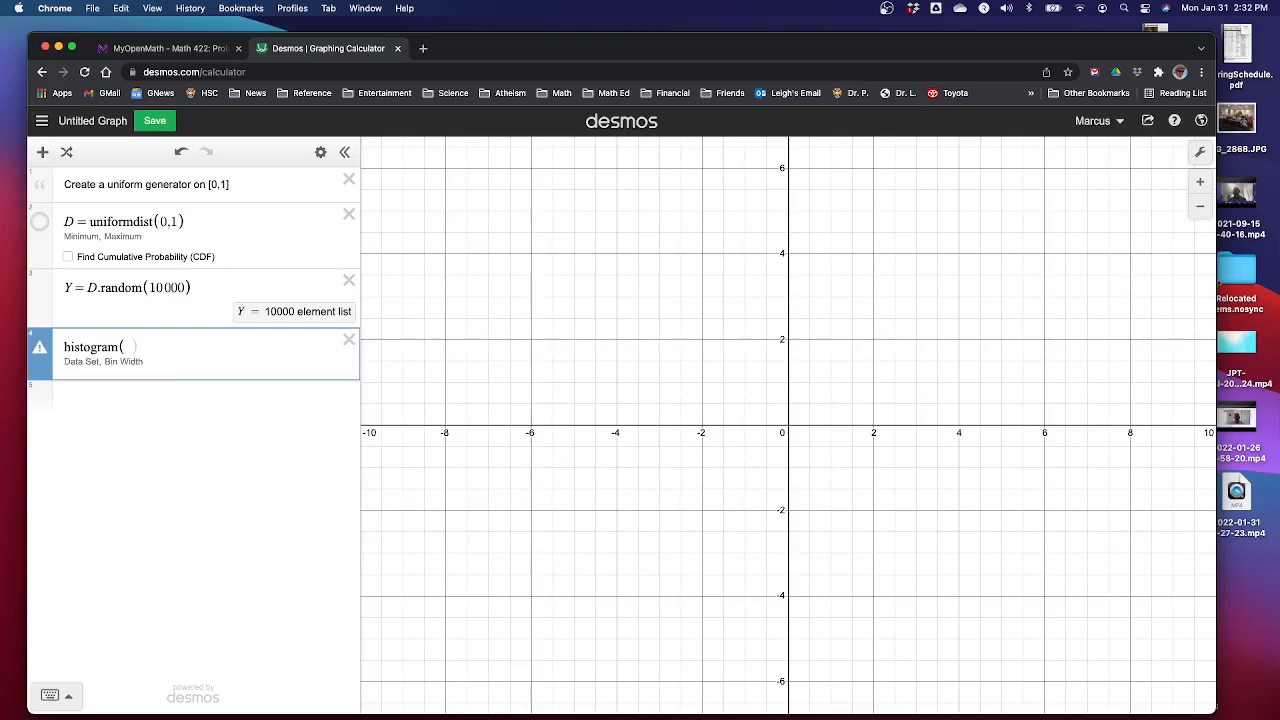
pyautogui.write('Y,0.1')
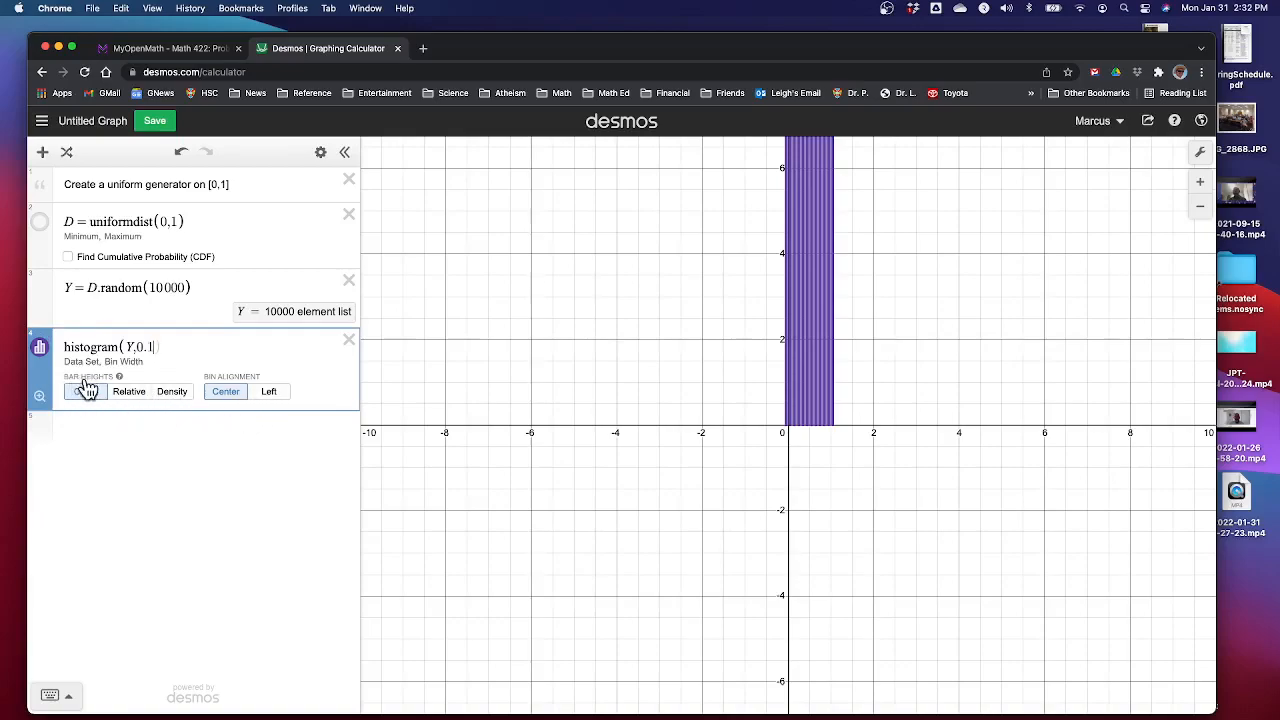
pyautogui.click(172, 392)
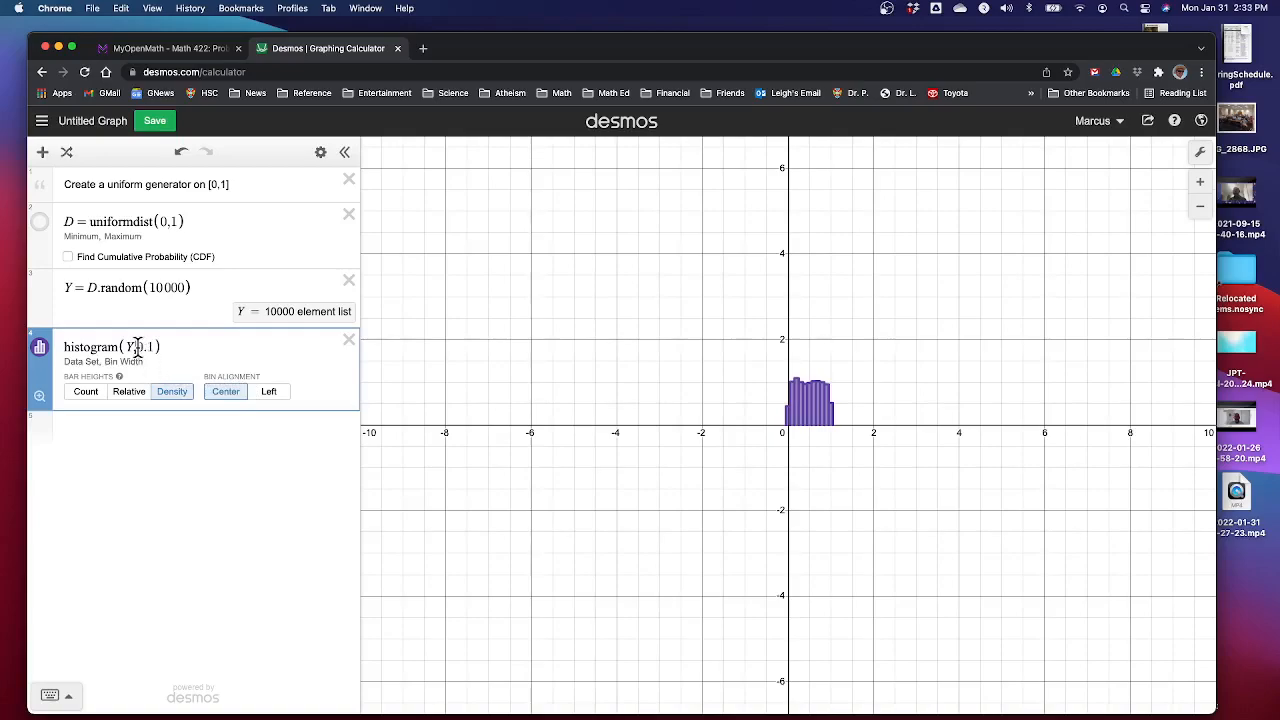
# Switch the histogram's bin alignment to Left and back to Center
pyautogui.click(270, 395)
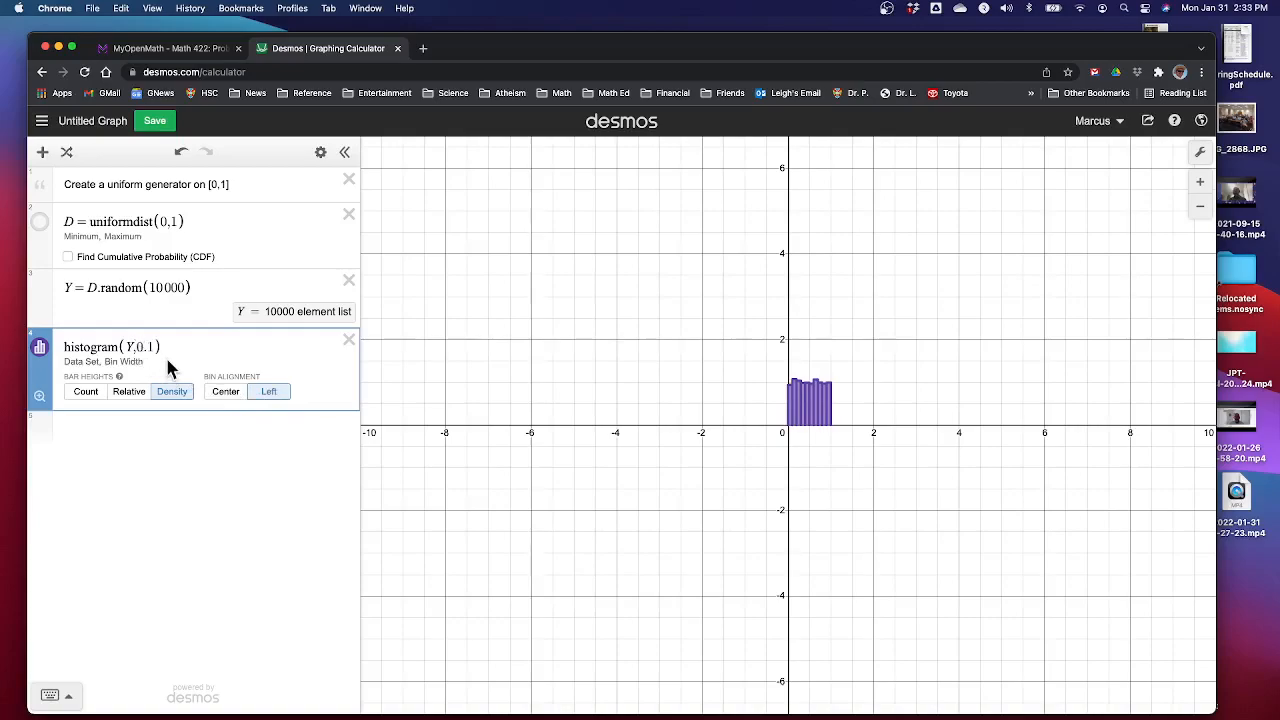
pyautogui.click(144, 347)
pyautogui.write('0.')
pyautogui.click(226, 394)
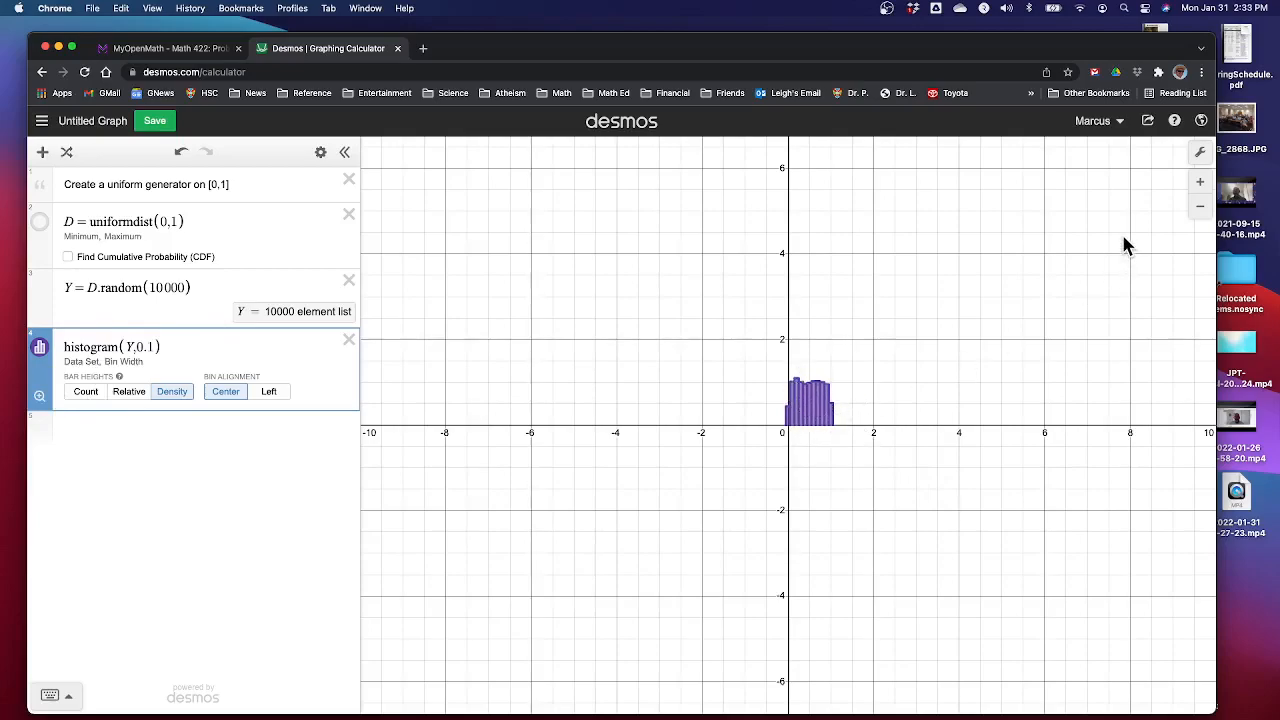
# Set the graph window to -0.1 ≤ x ≤ 1.1 and -0.1 ≤ y ≤ 1.5
pyautogui.click(1201, 155)
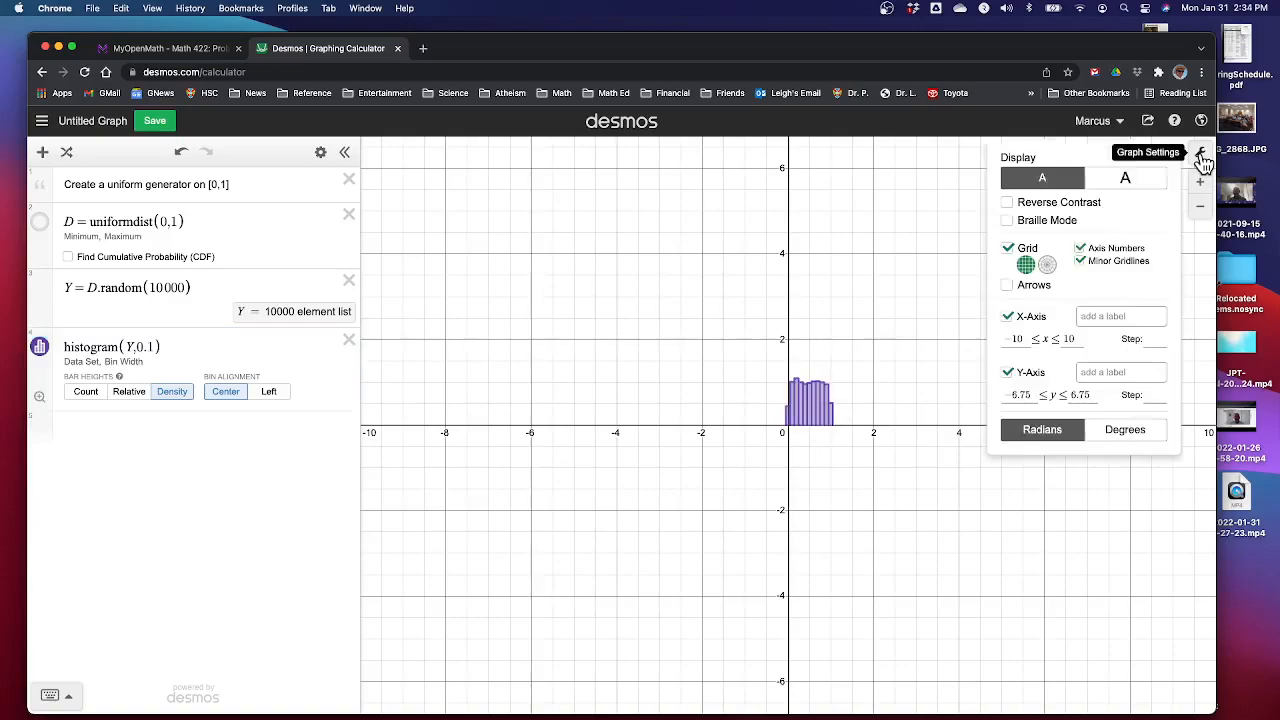
pyautogui.click(1028, 339)
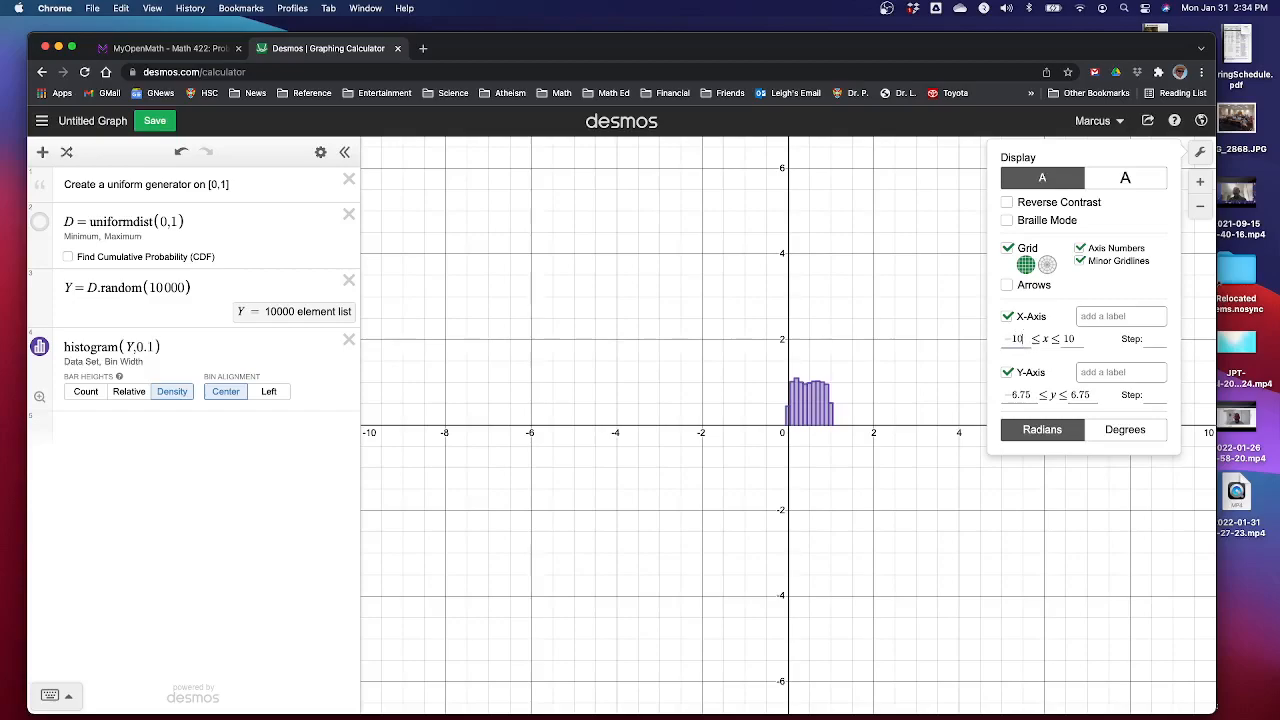
pyautogui.press('BackSpace')
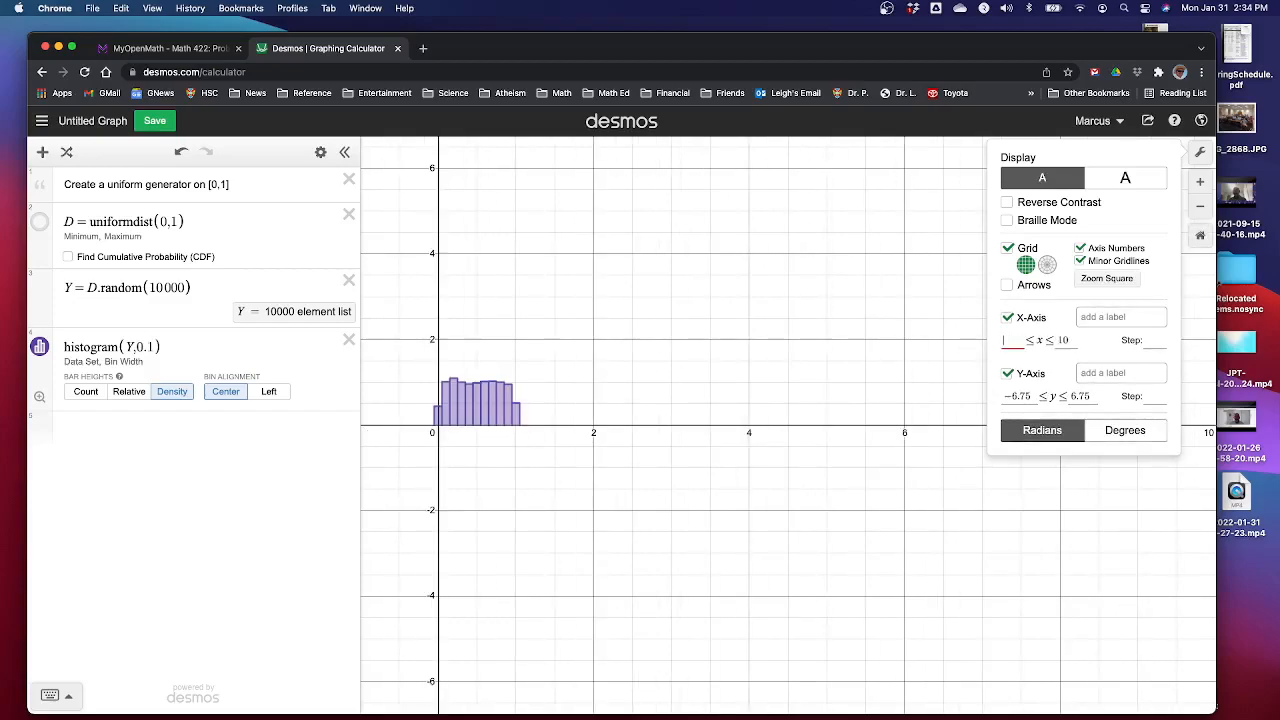
pyautogui.write('-0.1')
pyautogui.press('Tab')
pyautogui.write('1.1')
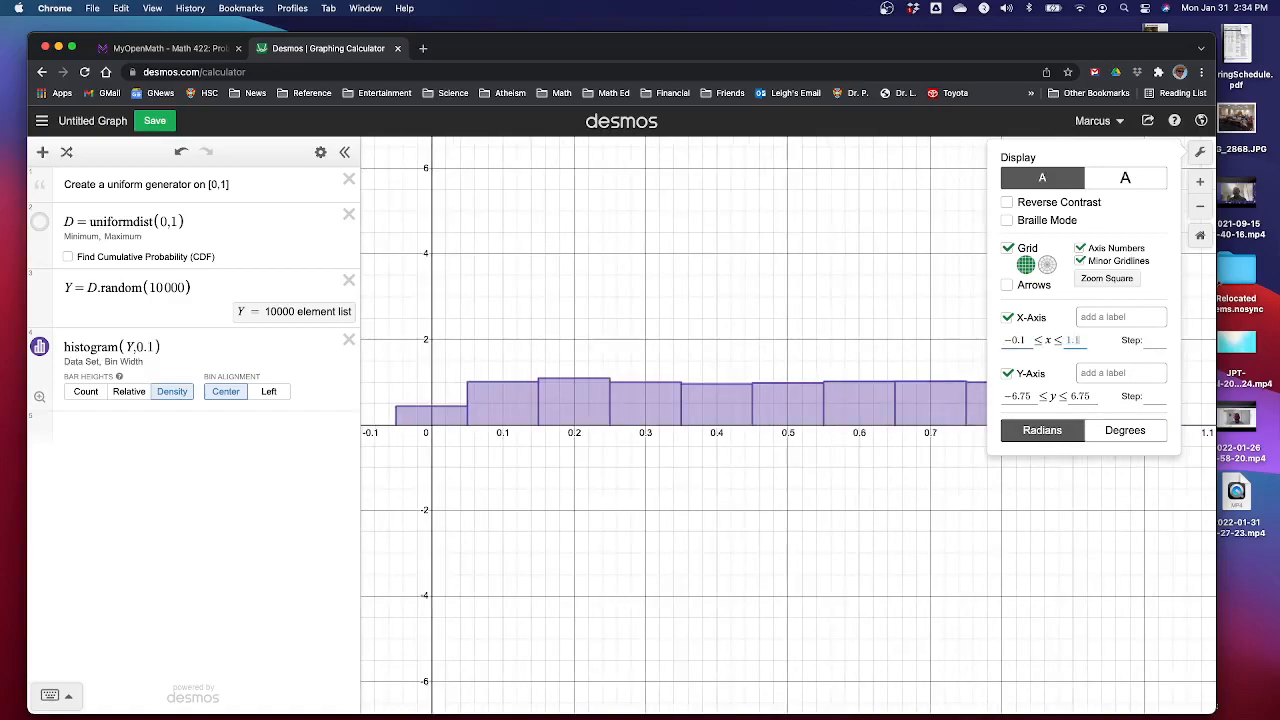
pyautogui.press('Tab')
pyautogui.press('Tab')
pyautogui.press('Tab')
pyautogui.write('-0')
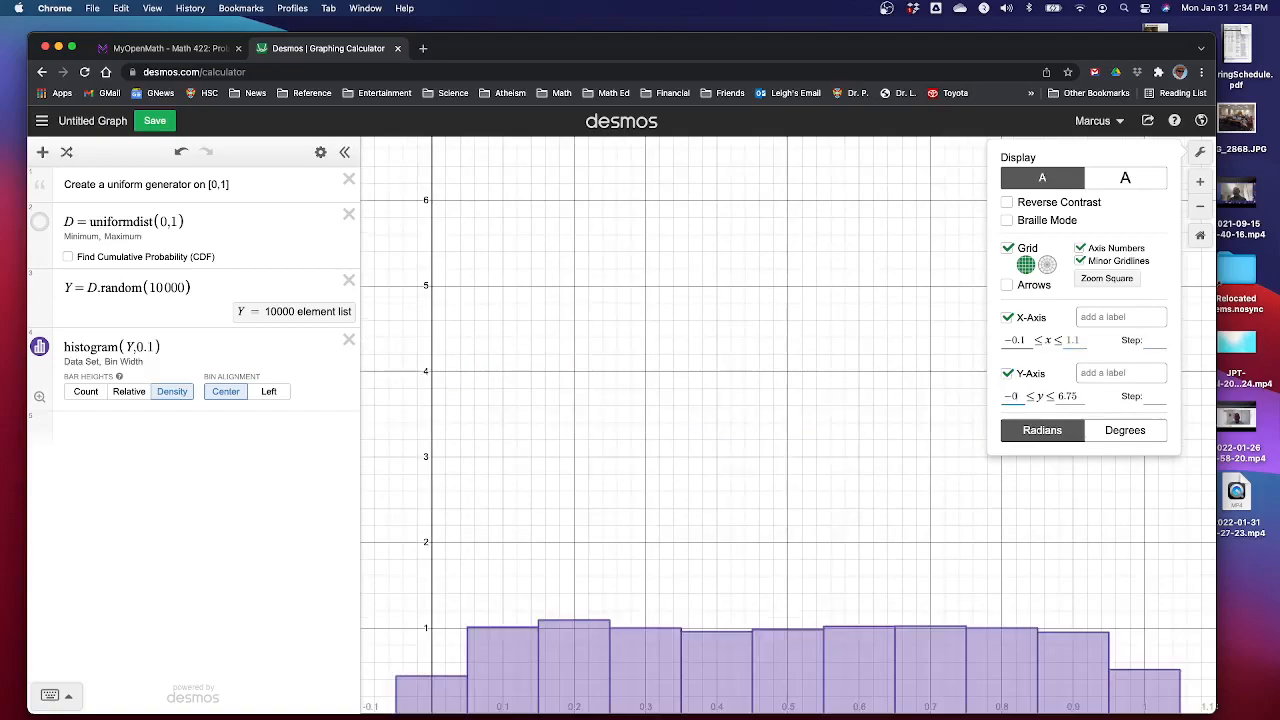
pyautogui.write('.1')
pyautogui.press('Tab')
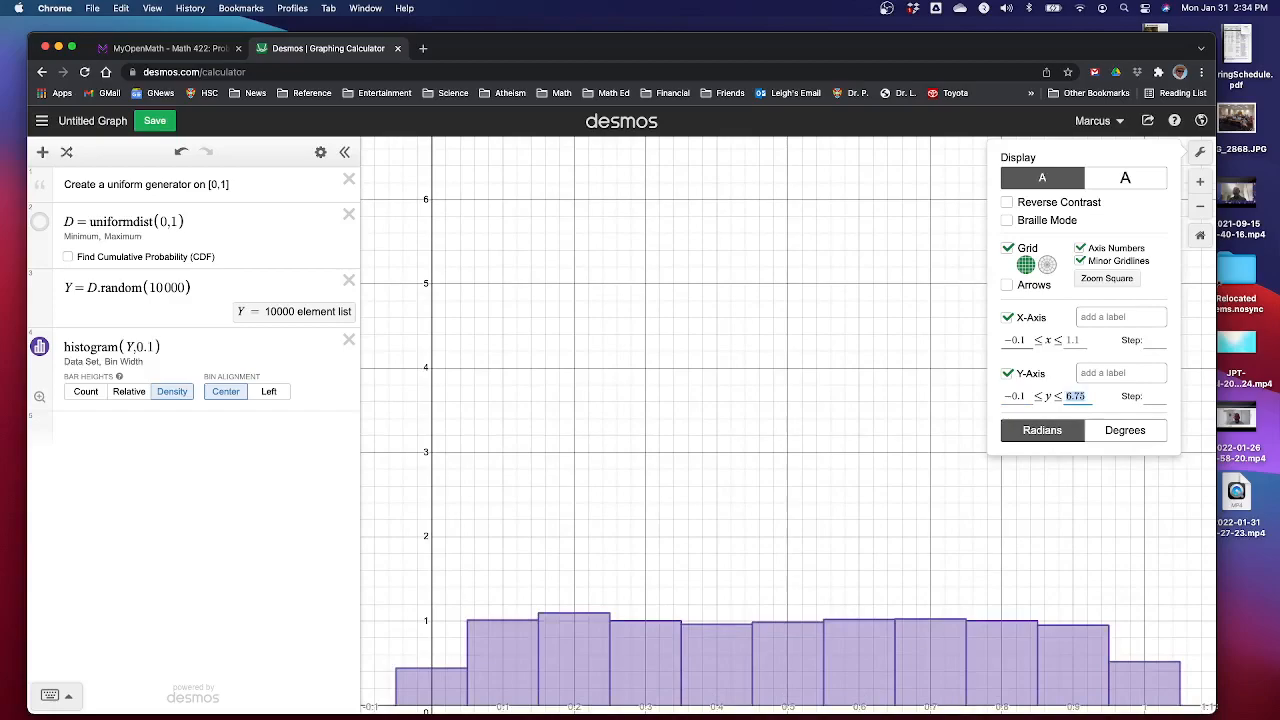
pyautogui.write('1.5')
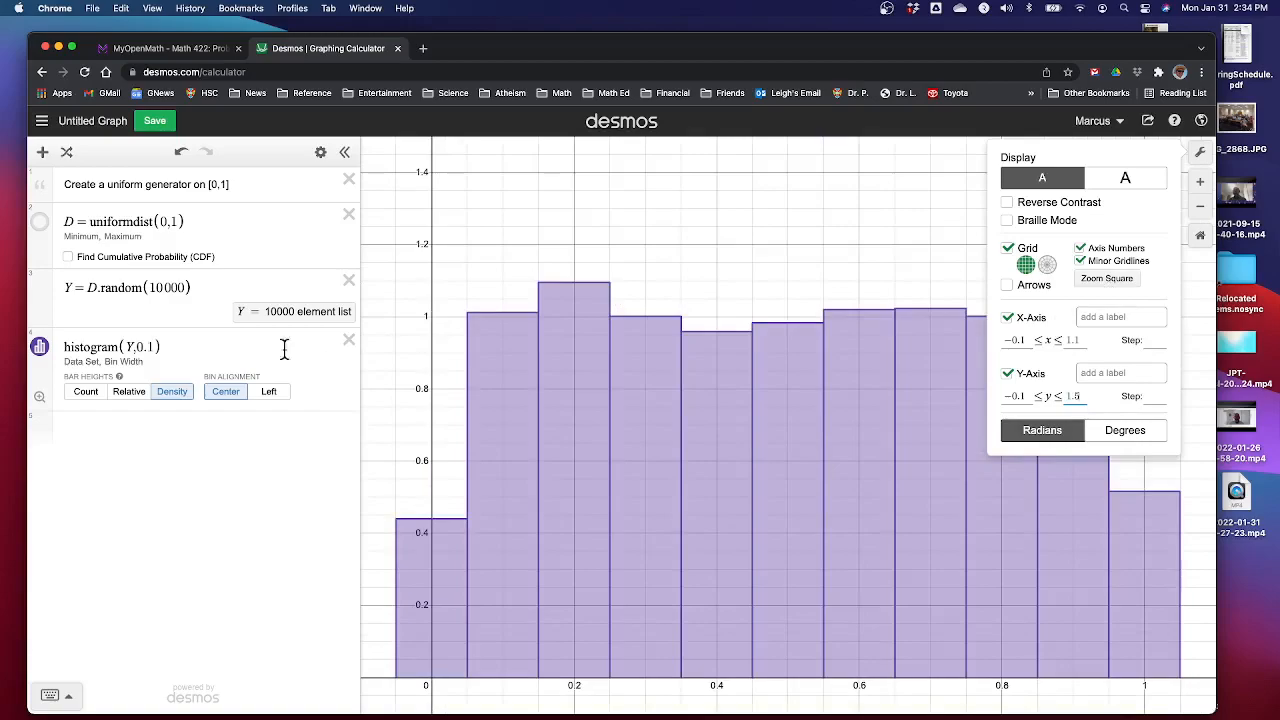
# Switch the histogram's bin alignment to Left
pyautogui.click(224, 344)
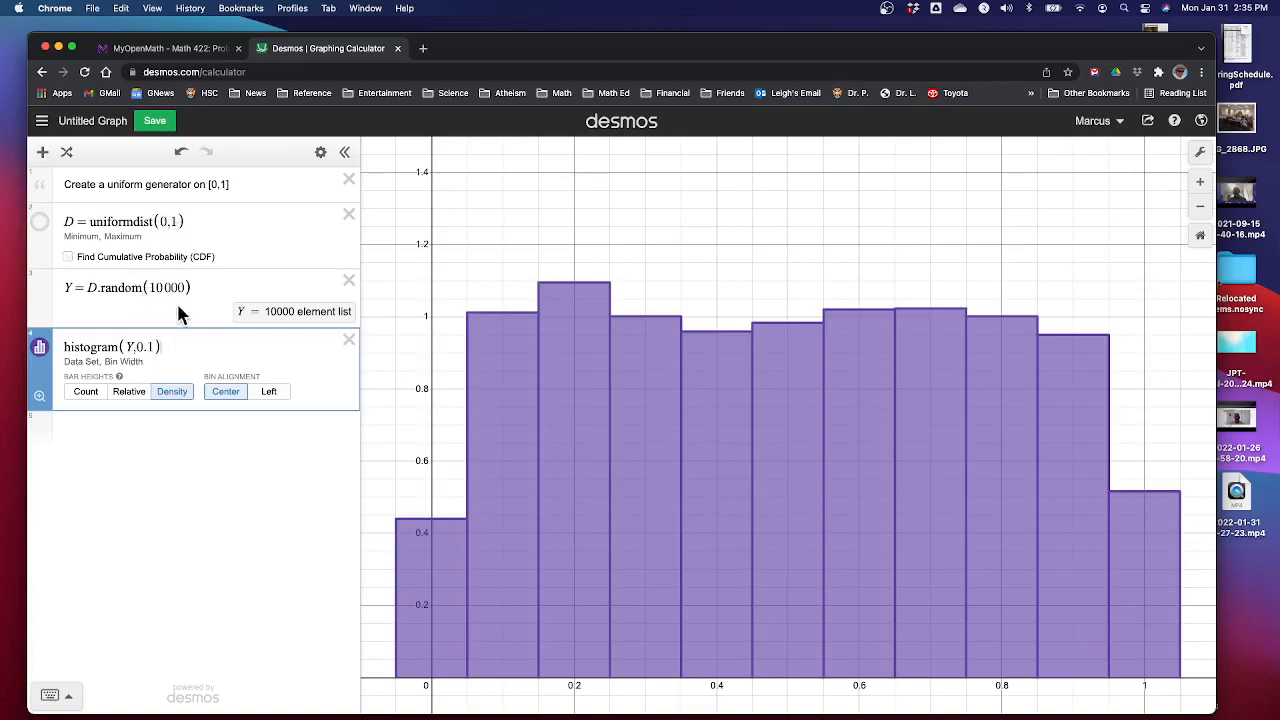
pyautogui.click(271, 393)
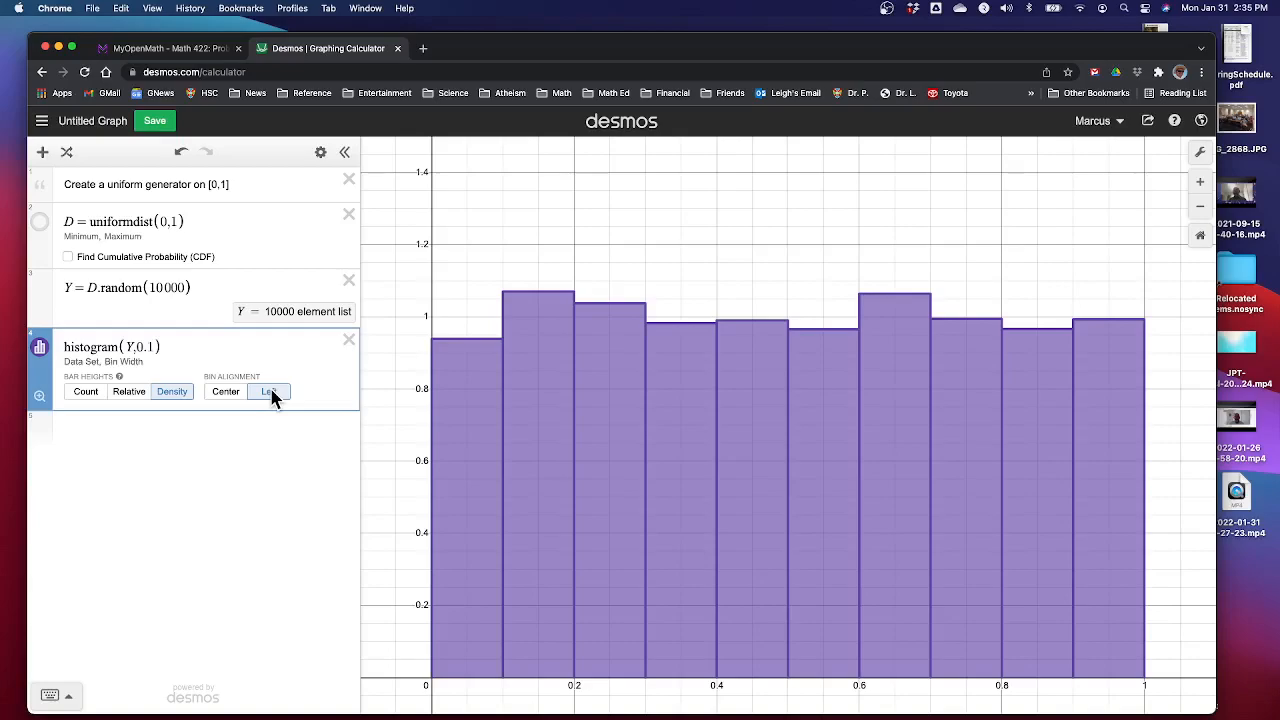
# Add the uniform density line y = 1{0 ≤ x ≤ 1} and colour it red
pyautogui.click(284, 430)
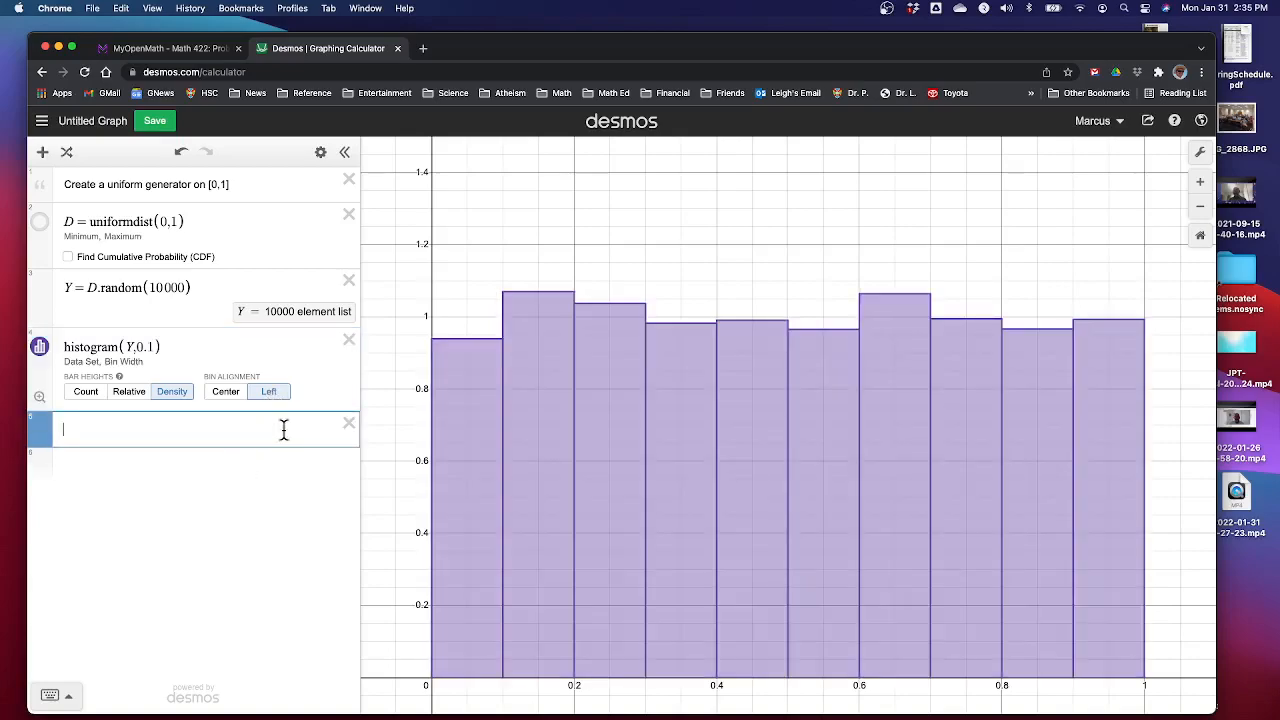
pyautogui.write('y=1')
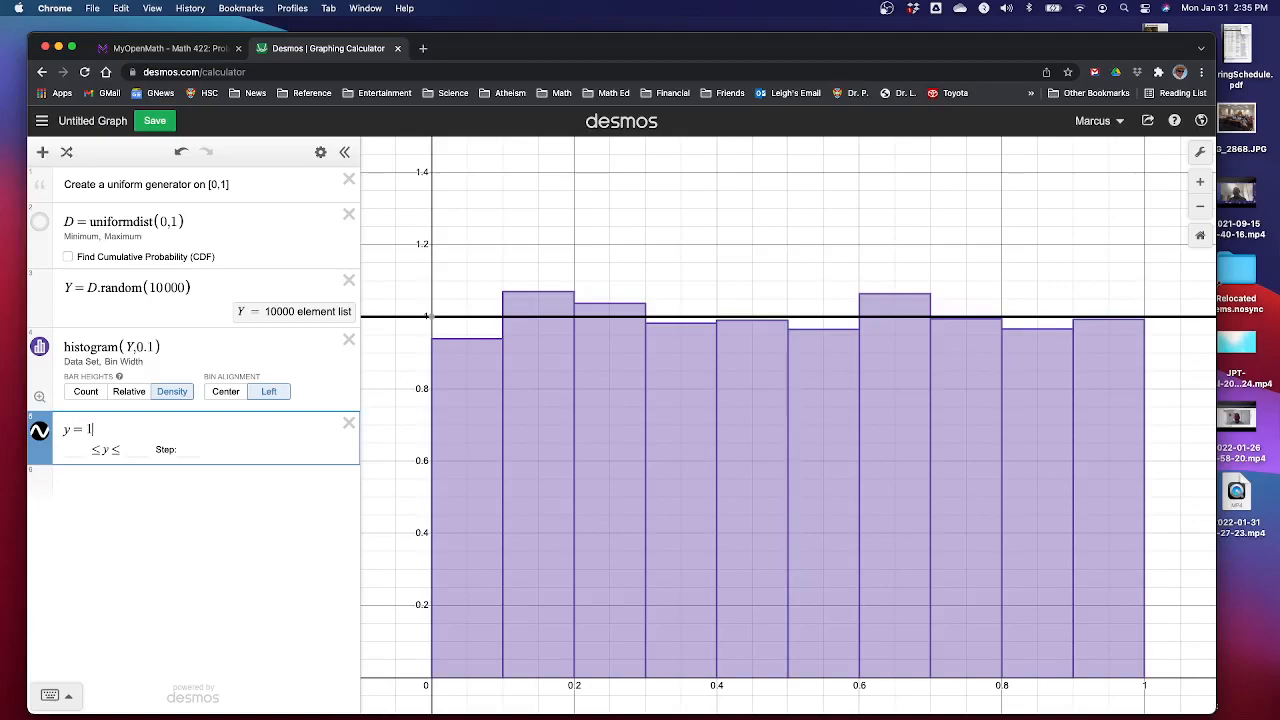
pyautogui.write('{0')
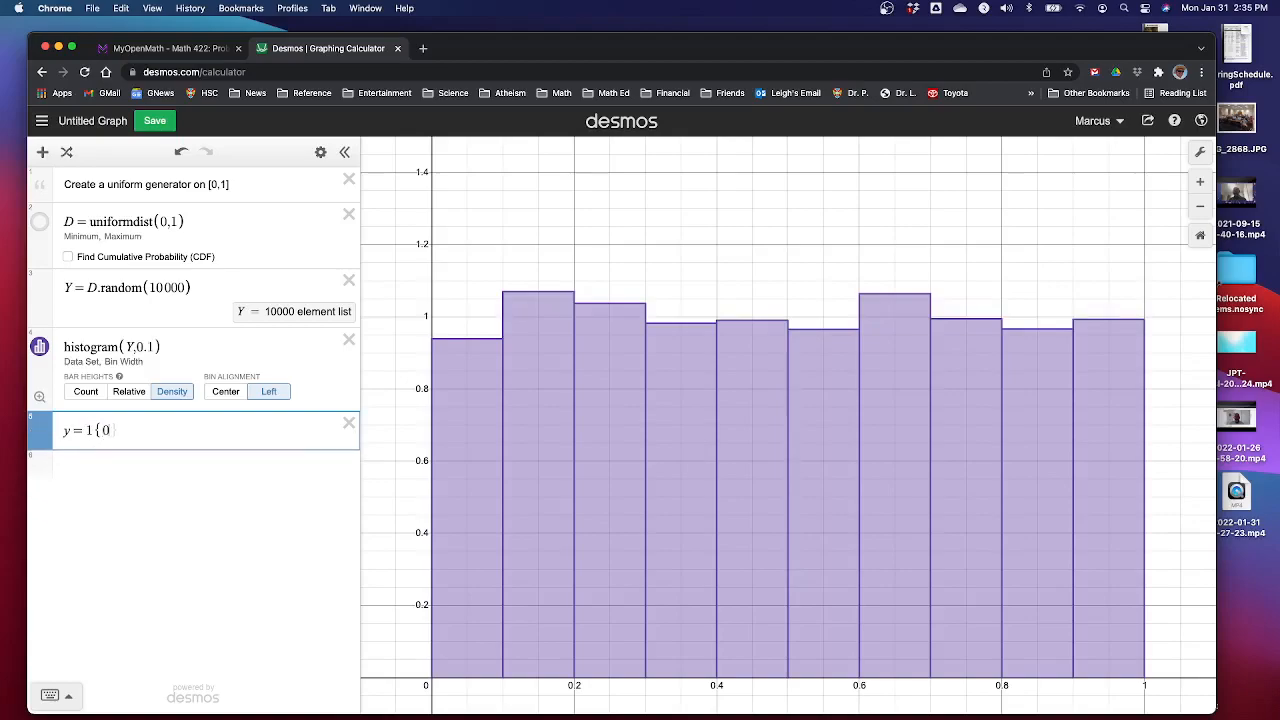
pyautogui.write('<=x<=1')
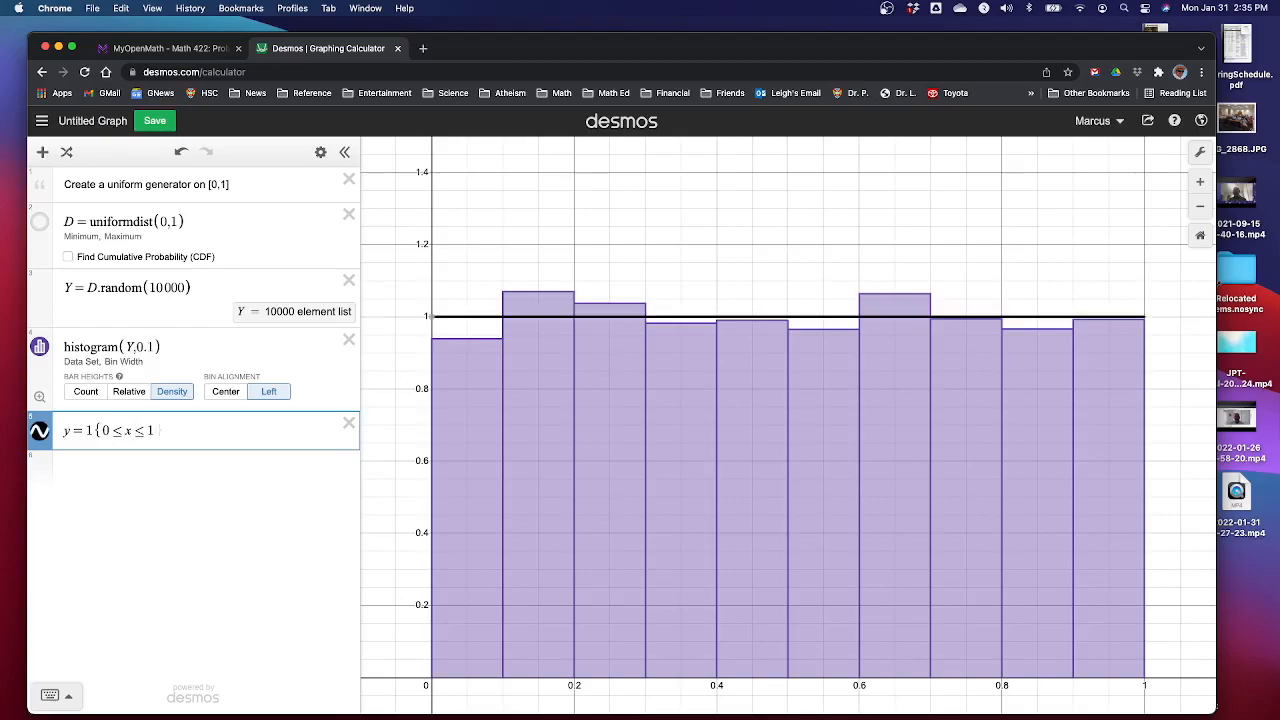
pyautogui.click(39, 431)
pyautogui.click(72, 500)
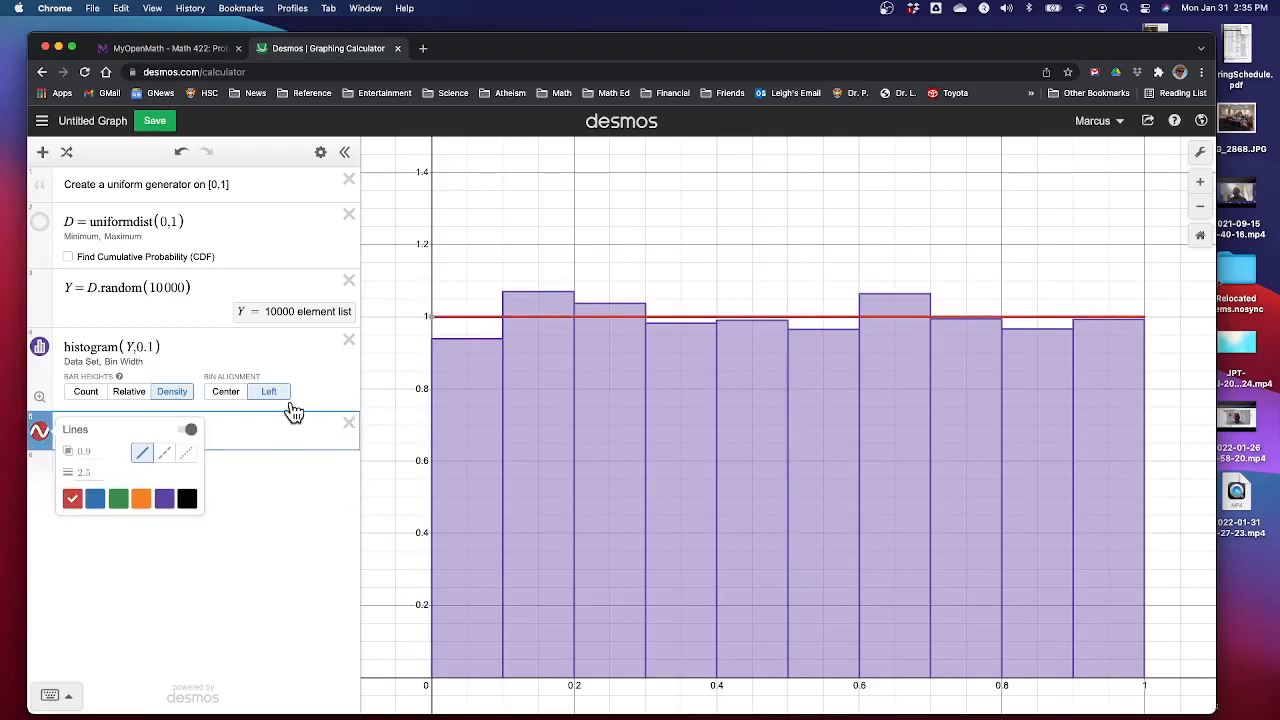
pyautogui.click(269, 425)
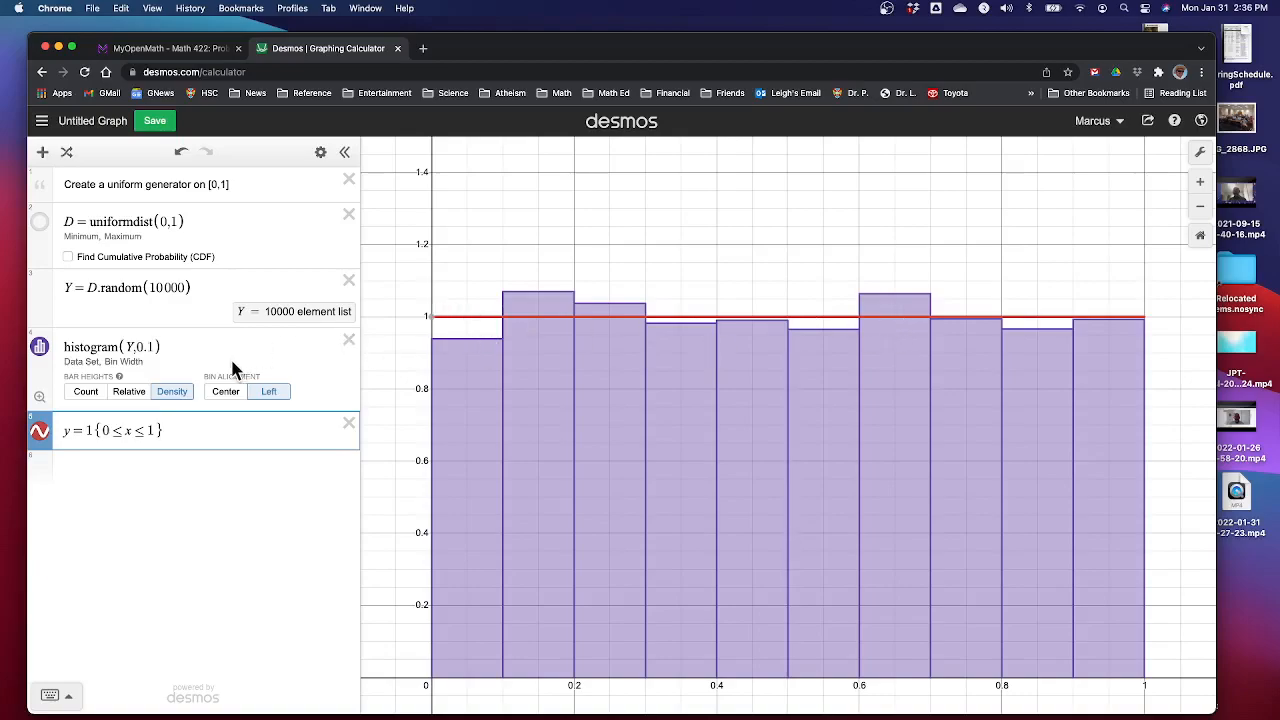
# Change the histogram's bin width to 0.05
pyautogui.click(148, 346)
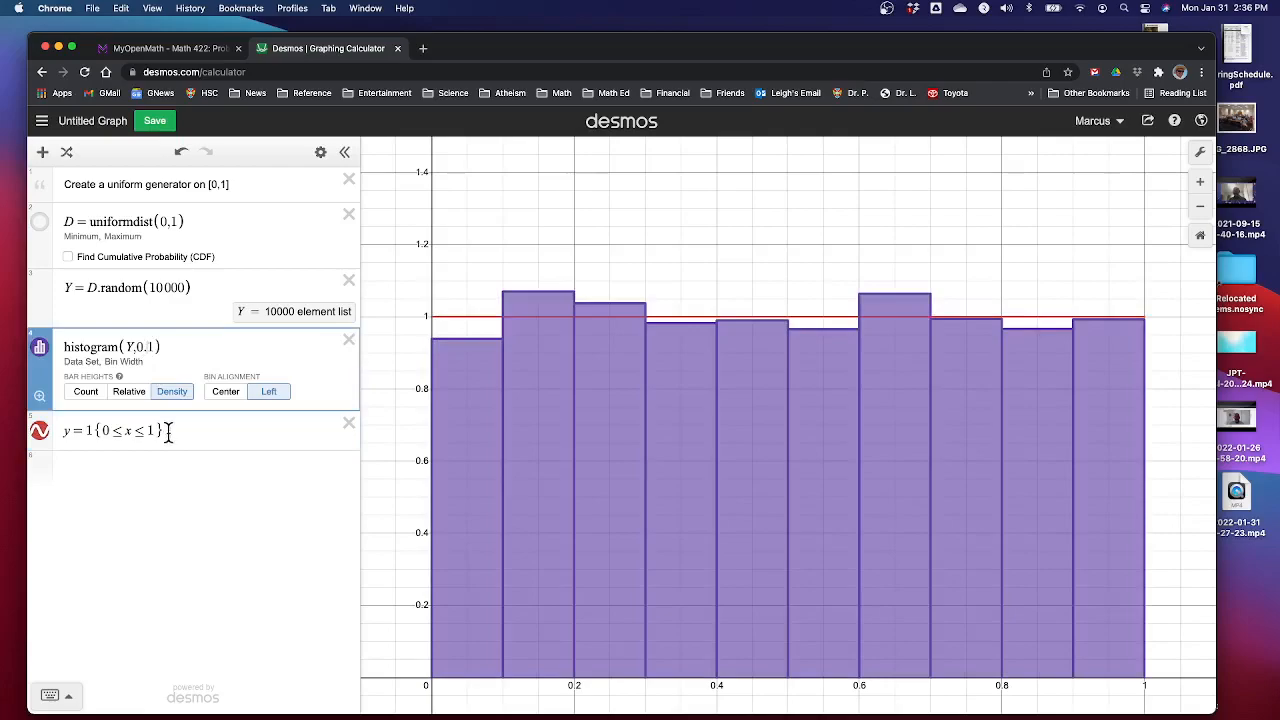
pyautogui.press('BackSpace')
pyautogui.write('05')
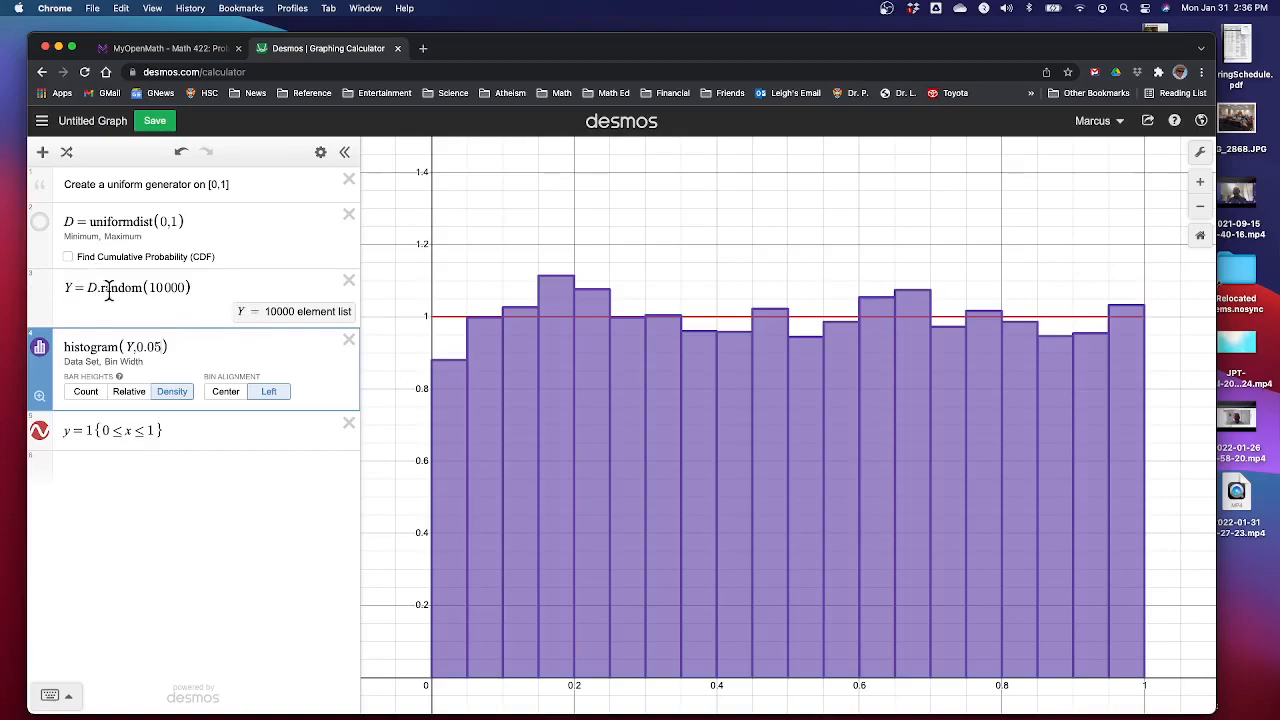
# Rerandomize the simulated observations repeatedly to compare the 0.05-width histogram with the density line
pyautogui.click(68, 156)
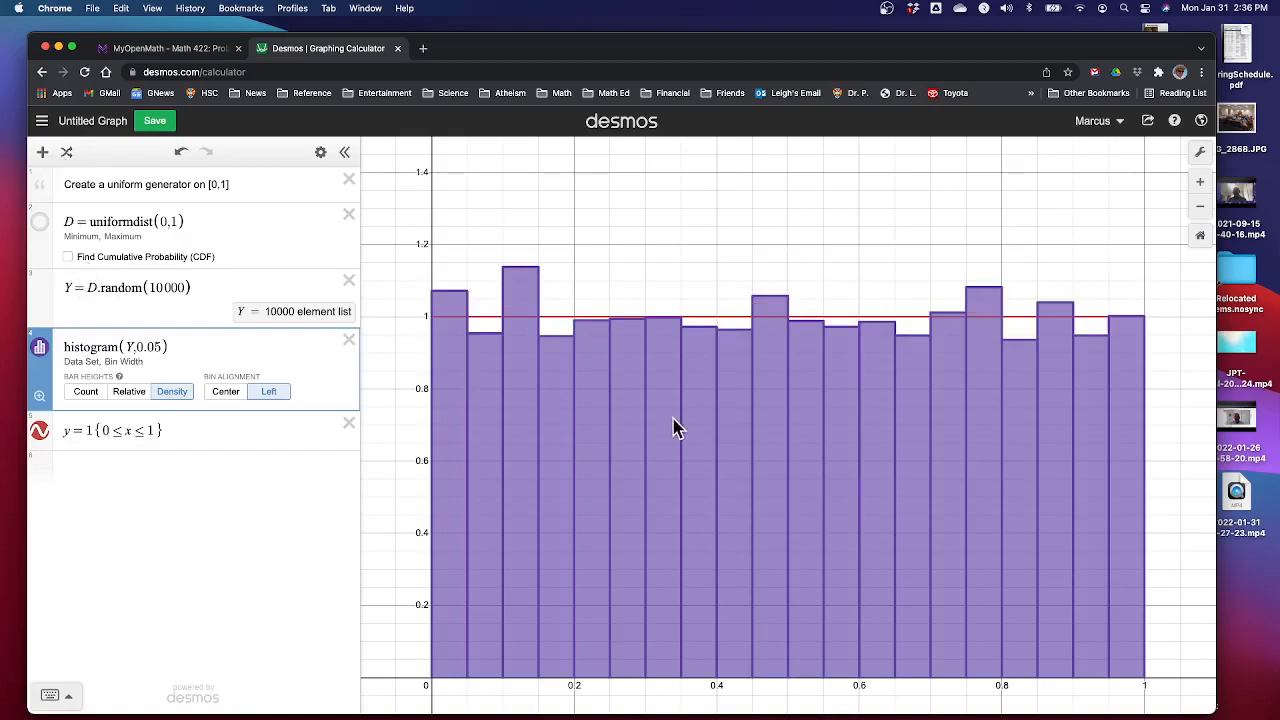
pyautogui.click(68, 155)
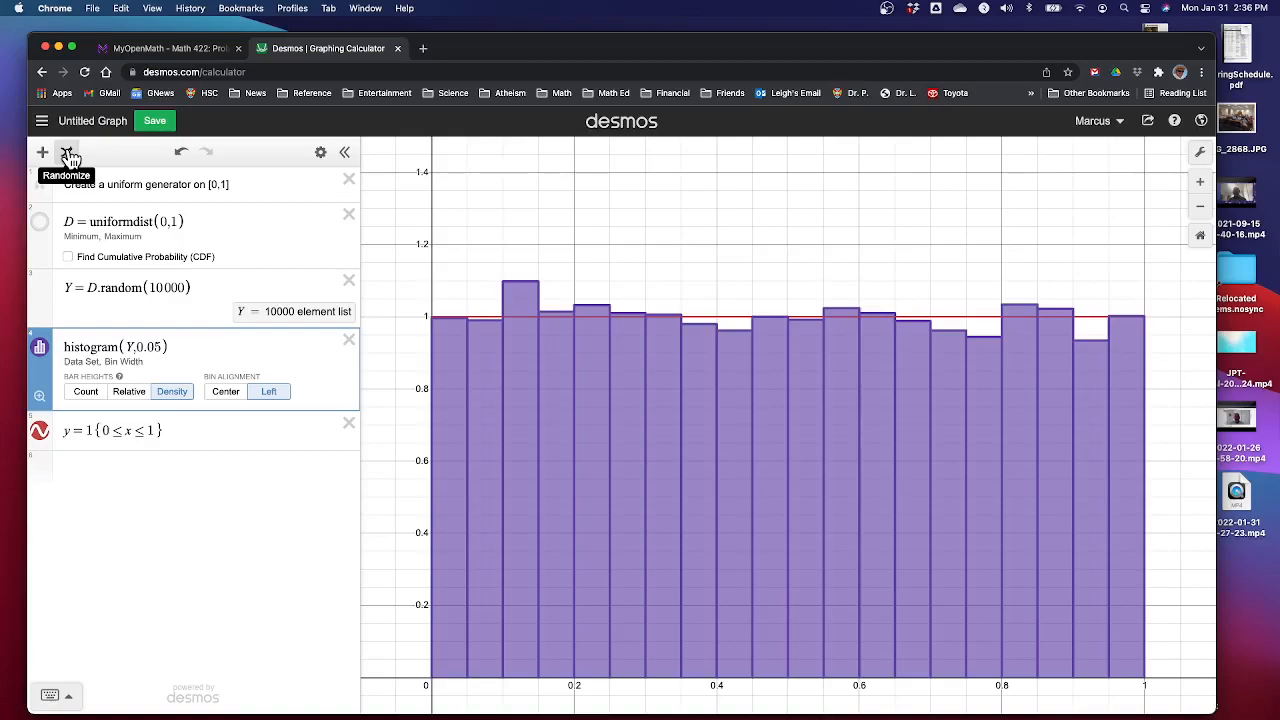
pyautogui.click(68, 155)
pyautogui.click(68, 155)
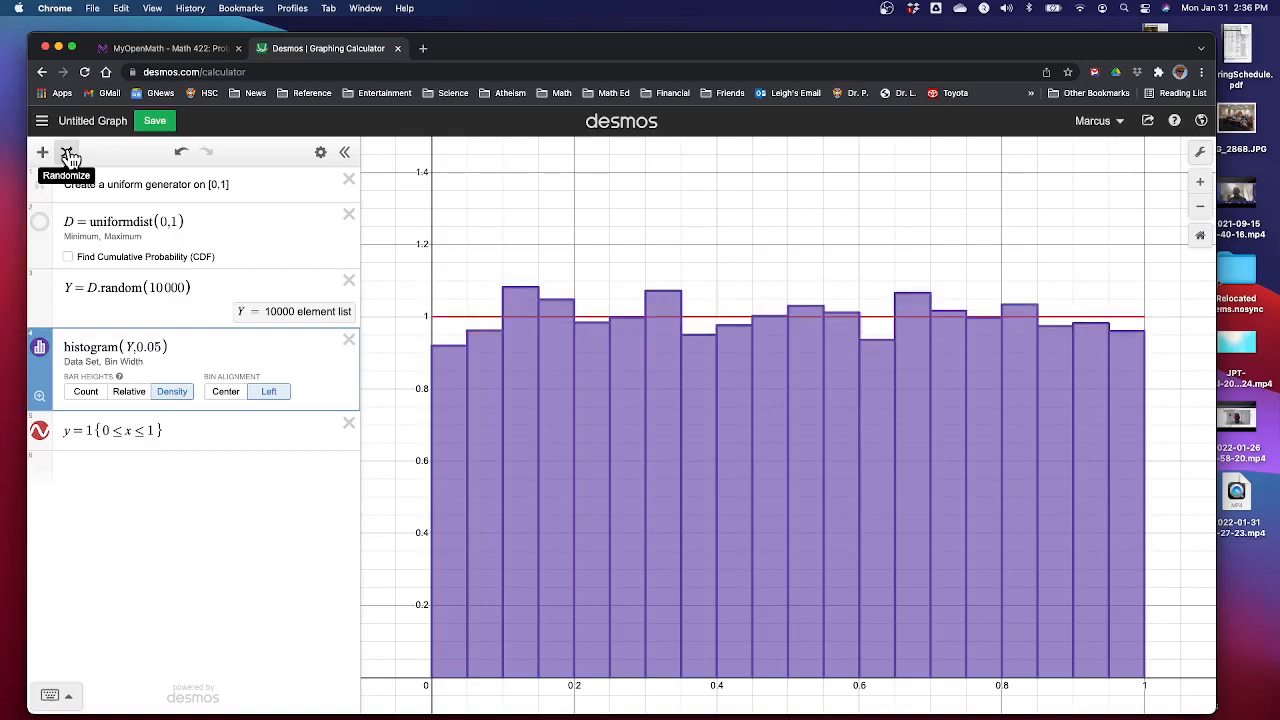
pyautogui.click(68, 155)
pyautogui.click(68, 155)
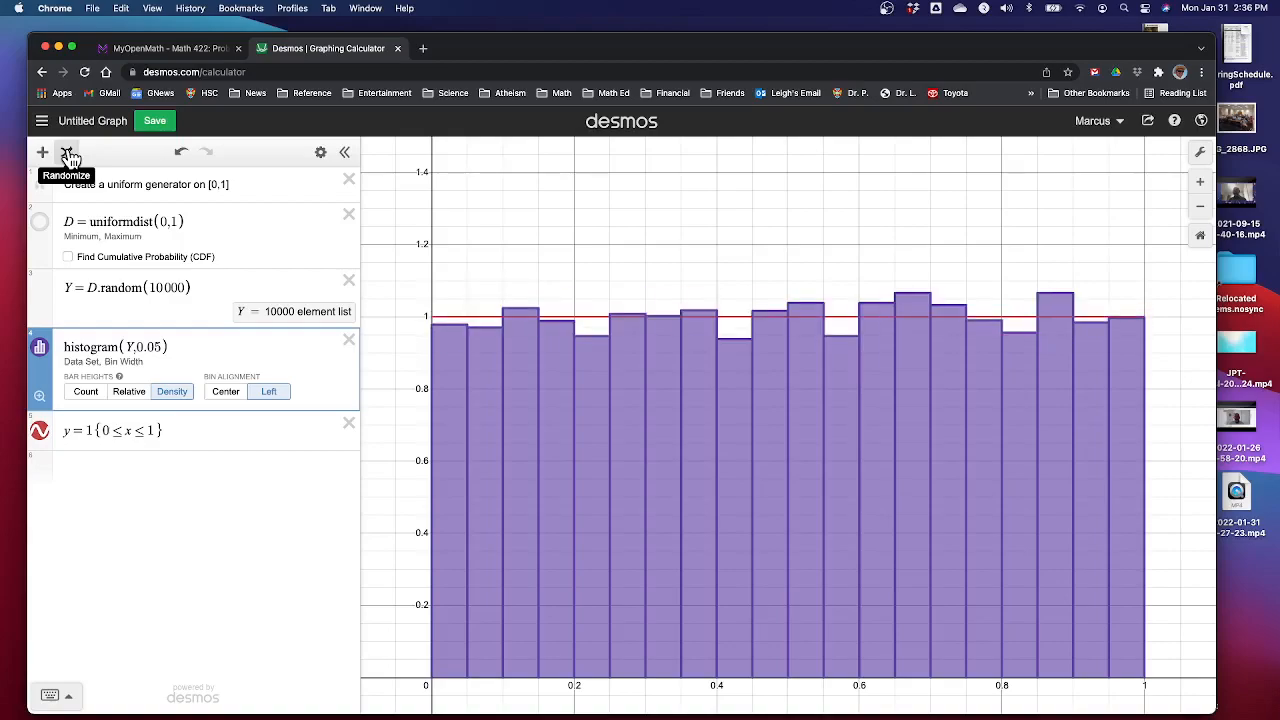
pyautogui.click(68, 155)
pyautogui.click(68, 155)
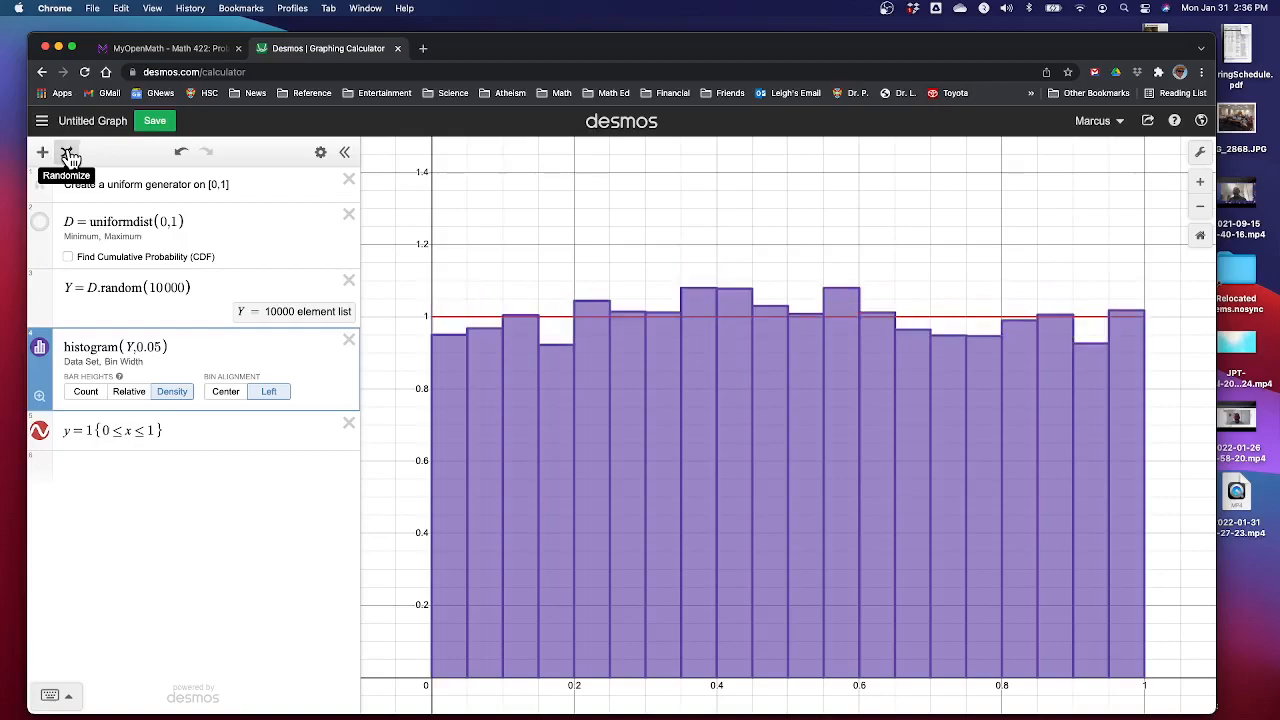
pyautogui.click(68, 155)
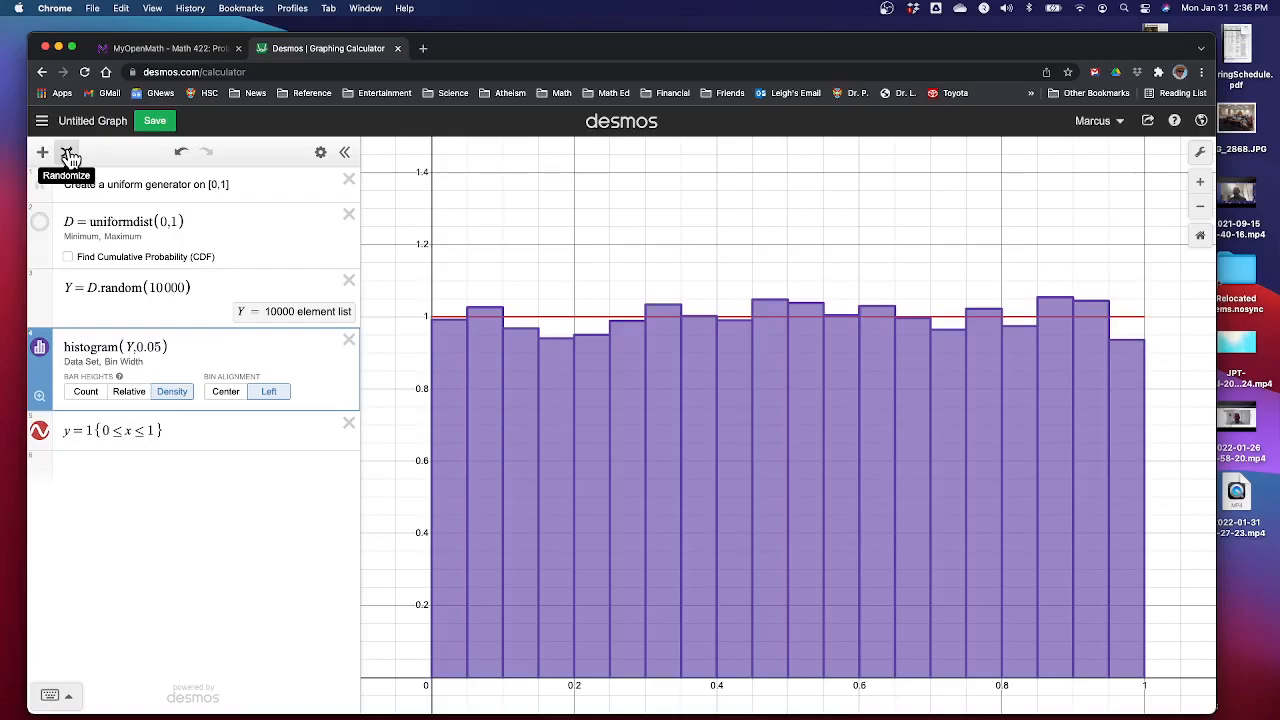
pyautogui.click(68, 155)
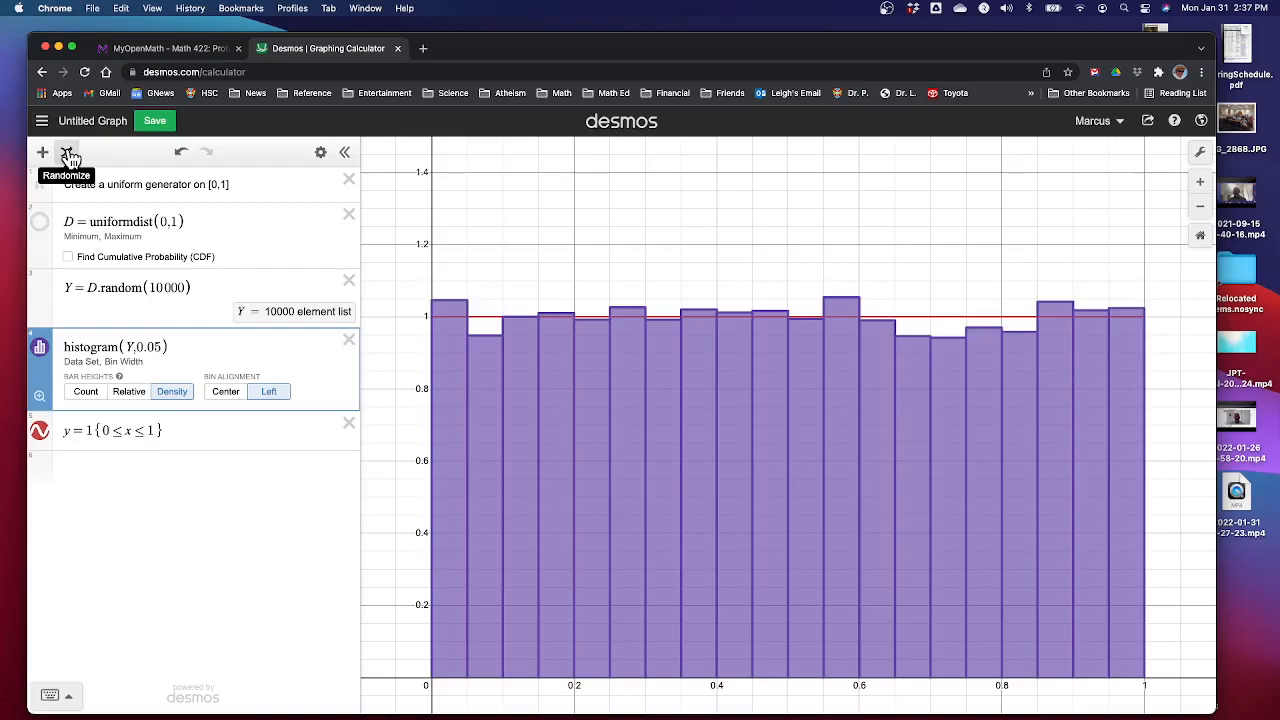
pyautogui.click(68, 155)
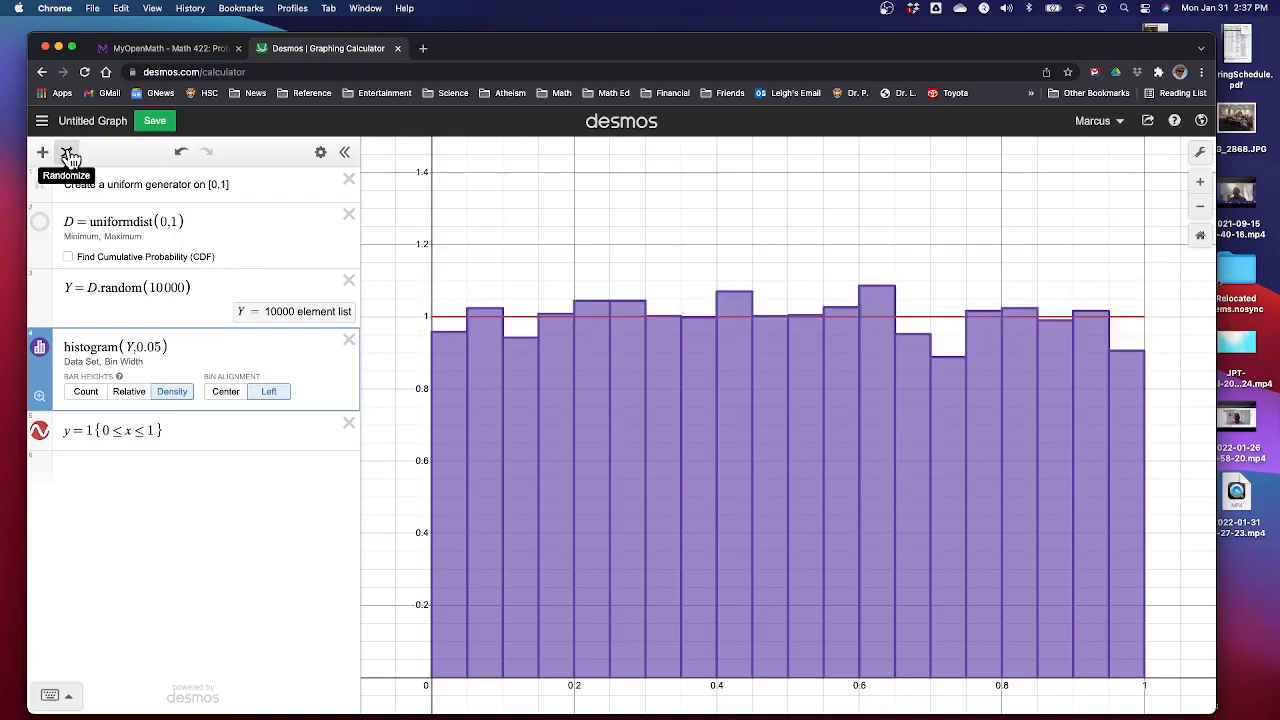
pyautogui.click(68, 155)
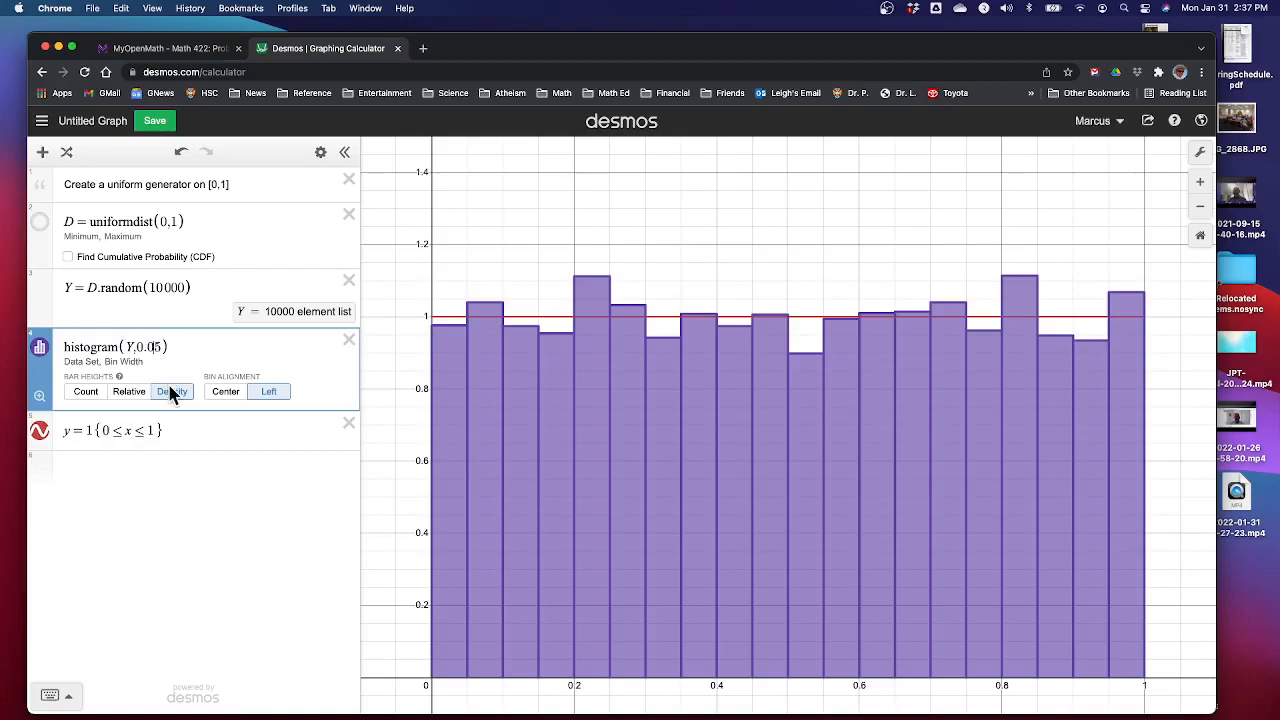
# Set the histogram's bin width back to 0.1
pyautogui.press('BackSpace')
pyautogui.press('BackSpace')
pyautogui.write('1')
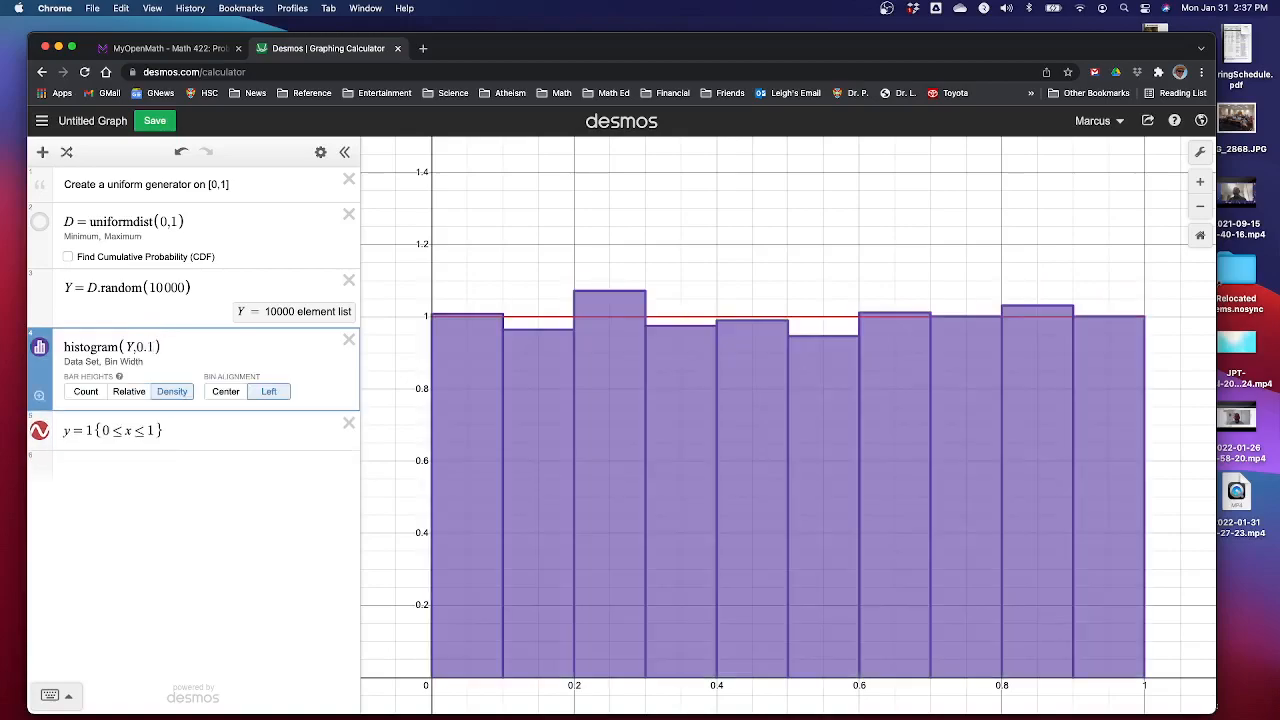
# Rerandomize the simulated observations several more times with the 0.1 bin width
pyautogui.click(68, 153)
pyautogui.click(68, 153)
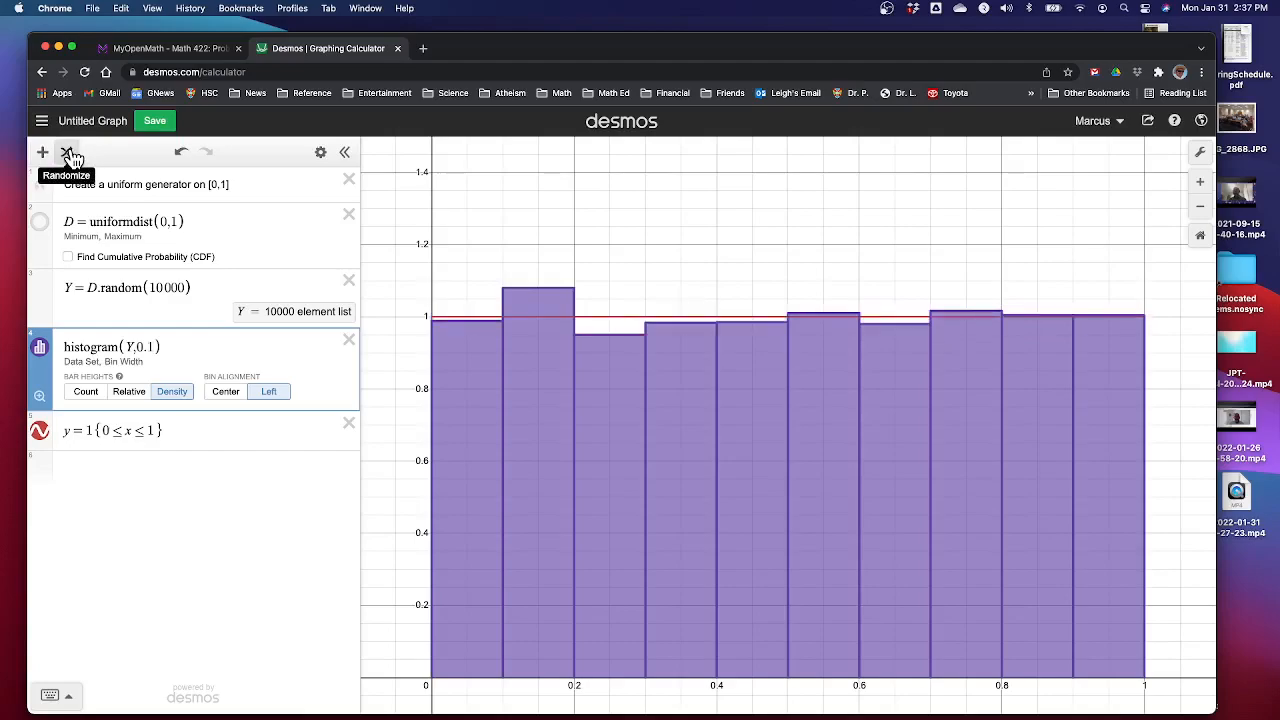
pyautogui.click(68, 153)
pyautogui.click(68, 153)
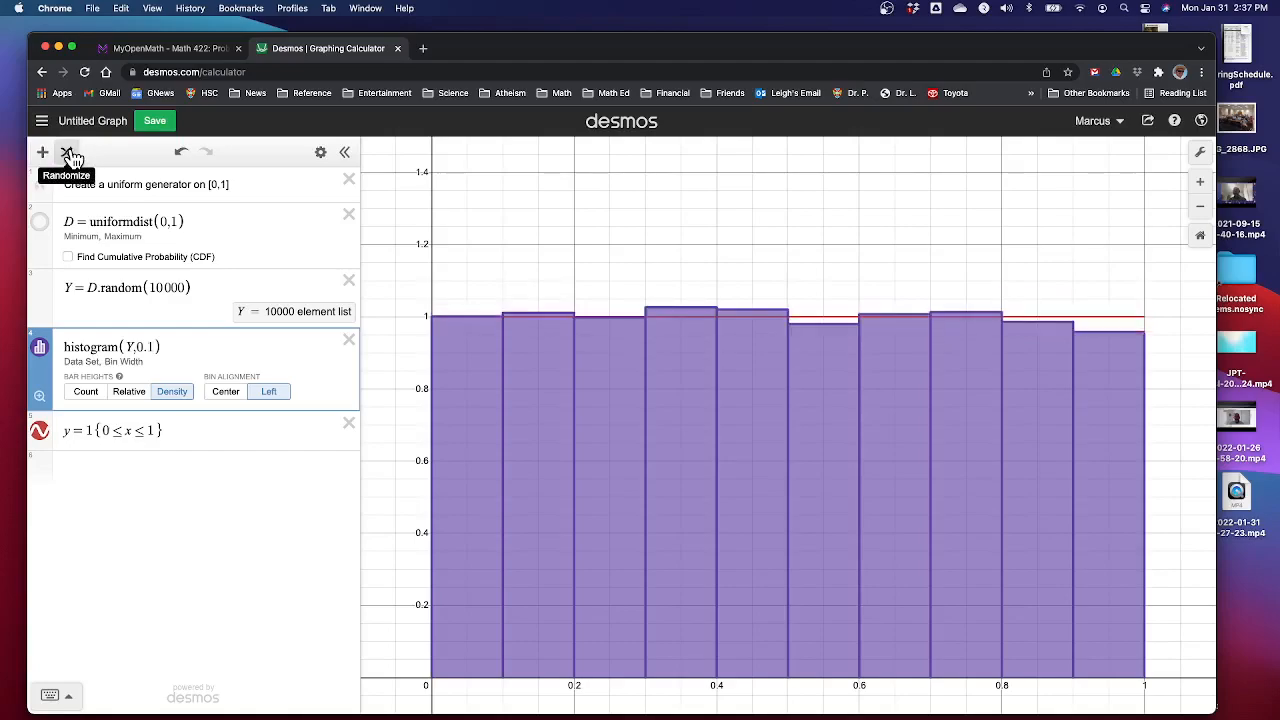
pyautogui.click(68, 153)
pyautogui.click(68, 153)
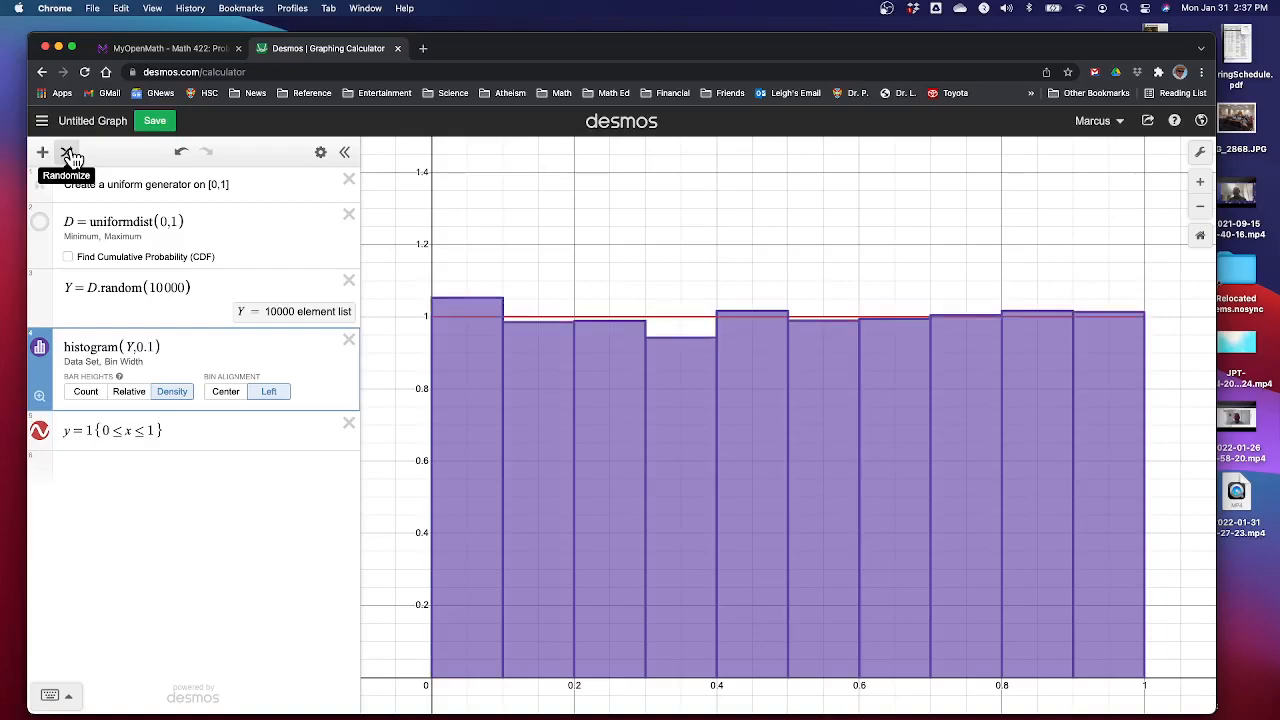